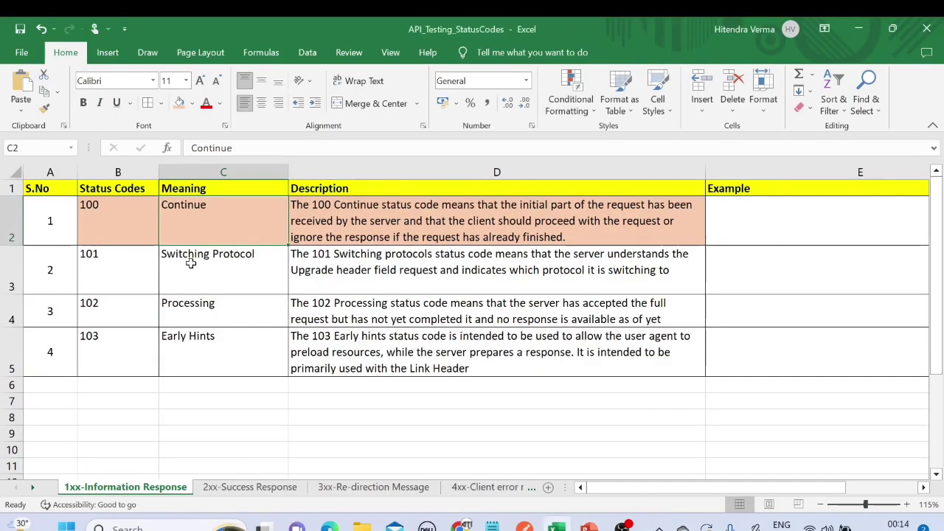
Look through the status code sheets from 1xx-Information Response to 5xx-Server error and return to the 1xx sheet
left_click(116, 236)
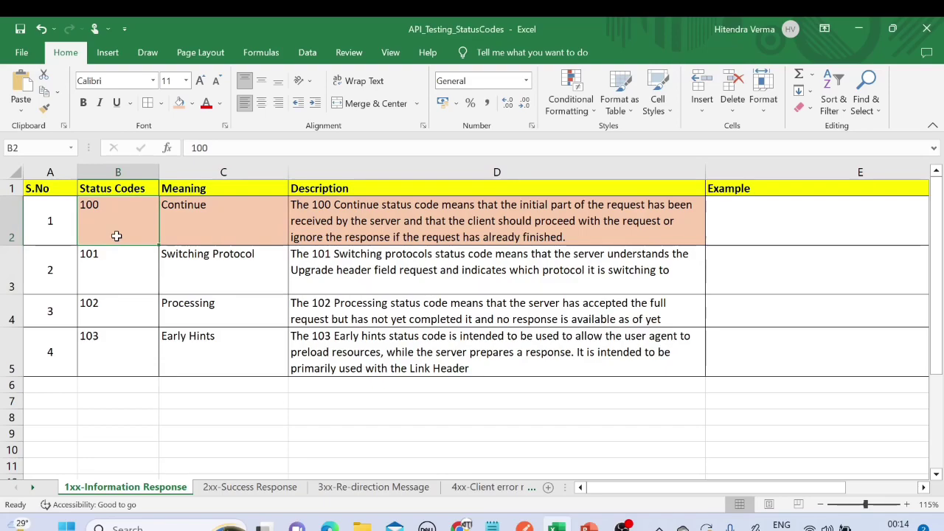
left_click(215, 489)
left_click(325, 489)
left_click(475, 494)
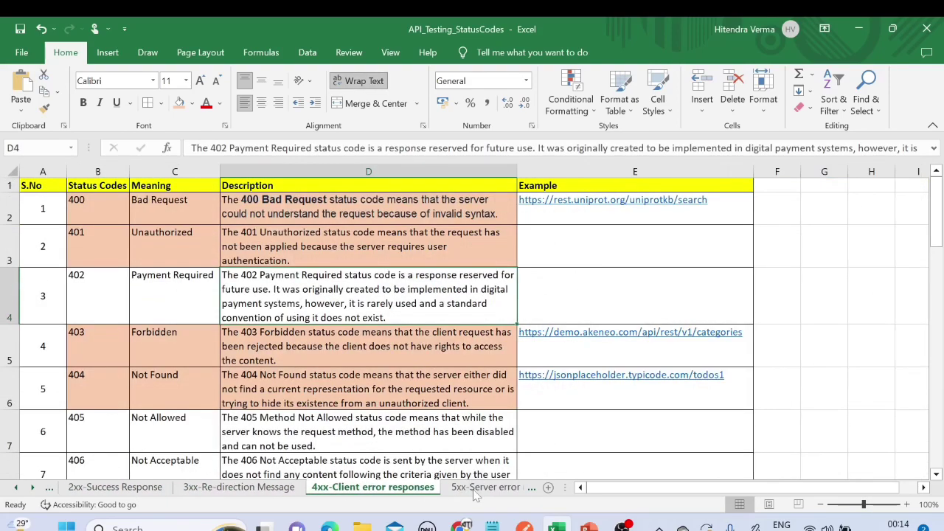
left_click(483, 494)
left_click(16, 487)
left_click(15, 488)
left_click(126, 492)
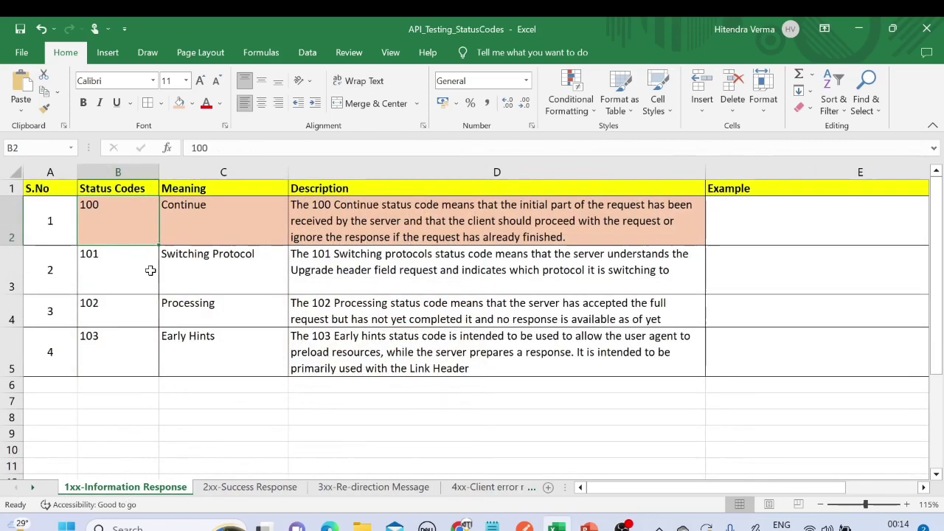
Examine the Status Codes, Meaning, Description and Example columns of the 1xx-Information Response sheet
left_click_drag(115, 188, 118, 338)
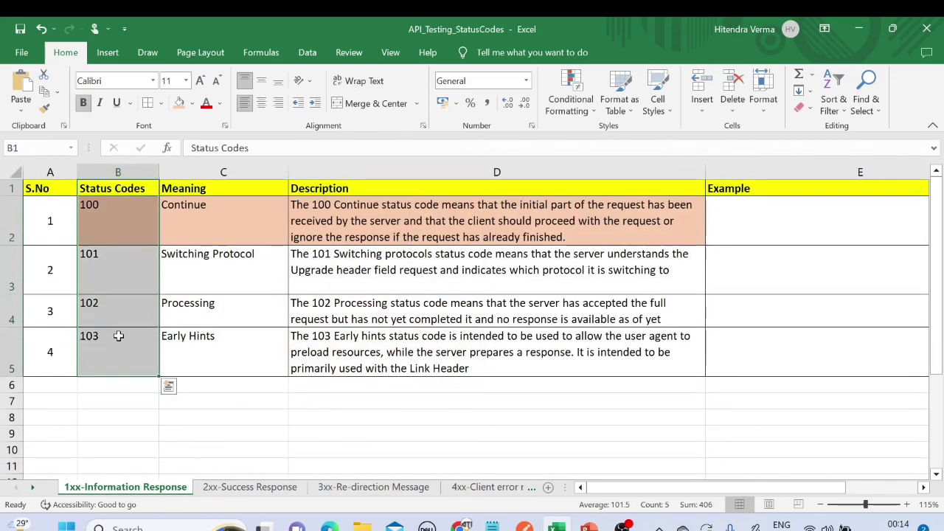
left_click_drag(195, 191, 206, 333)
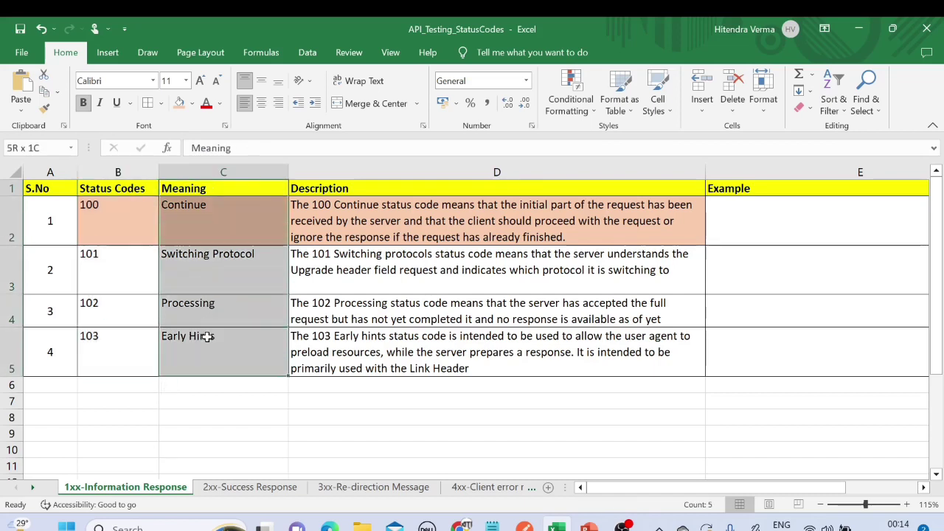
left_click_drag(315, 194, 339, 348)
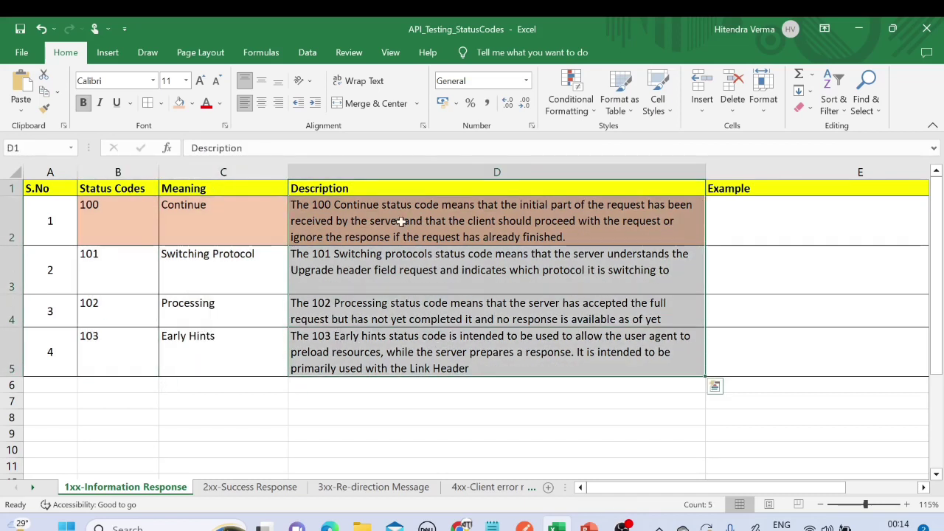
left_click(699, 238)
left_click(737, 224)
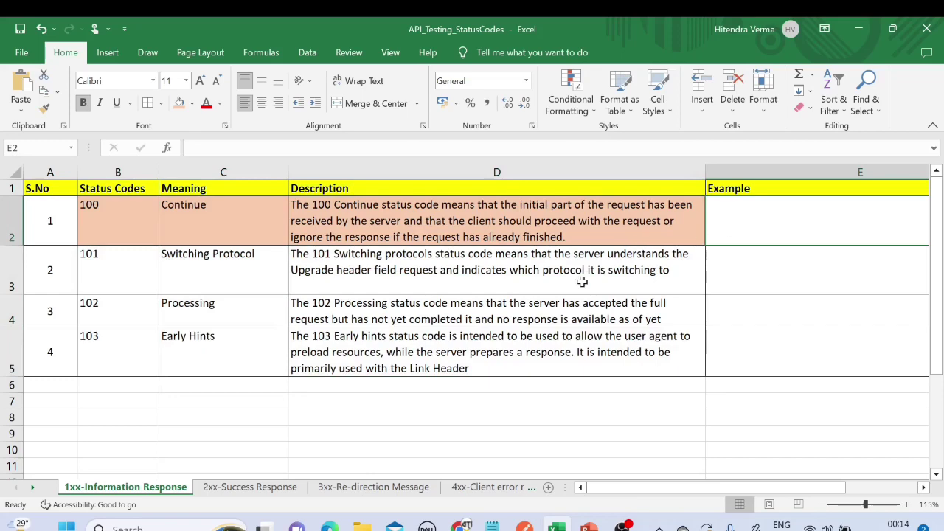
Check the descriptions and example links for codes 200 and 201 on the 2xx-Success Response sheet and return to 1xx-Information Response
left_click(273, 488)
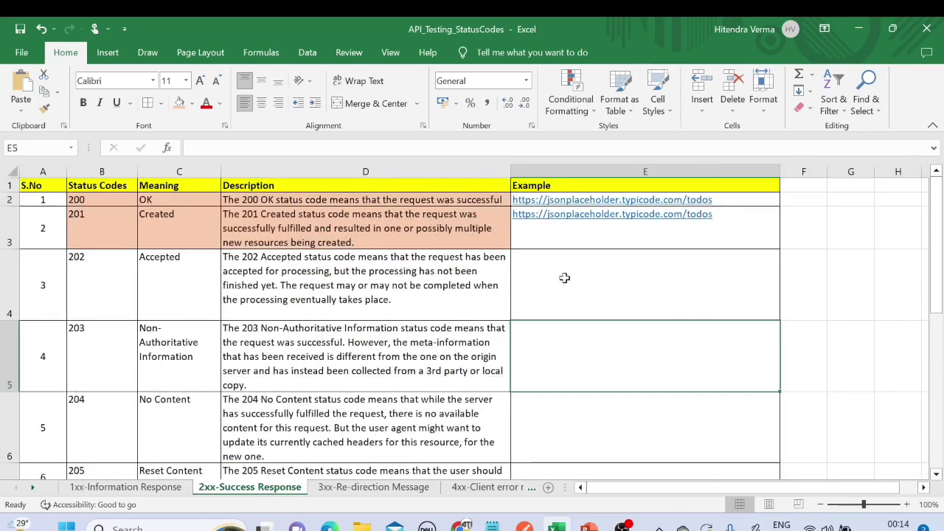
left_click_drag(478, 206, 567, 248)
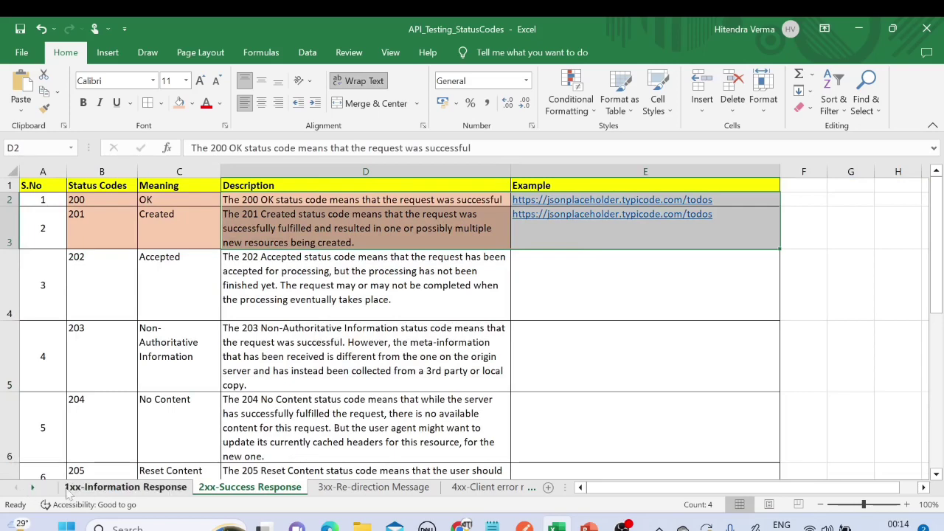
left_click(111, 488)
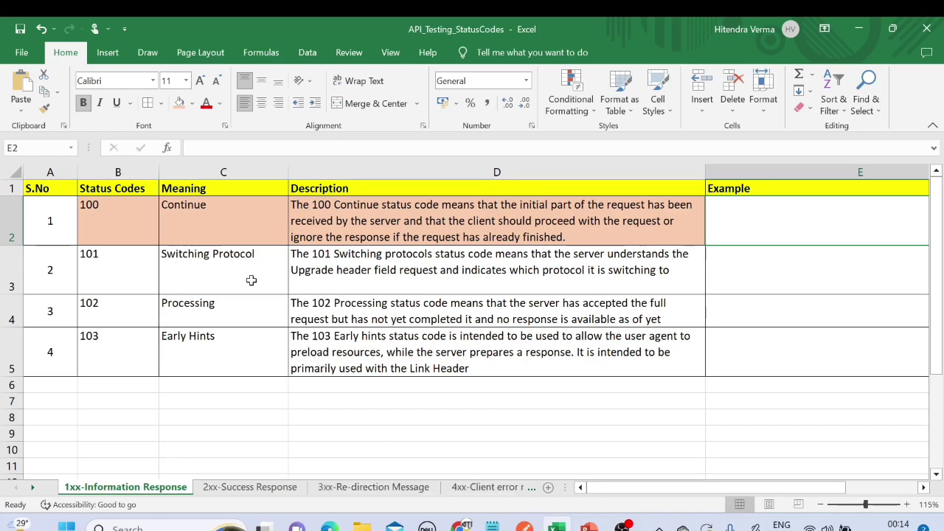
Examine the code, meaning and description of the 100 Continue row, comparing it with the 101 Switching Protocol row
left_click_drag(126, 226, 335, 266)
left_click(213, 223)
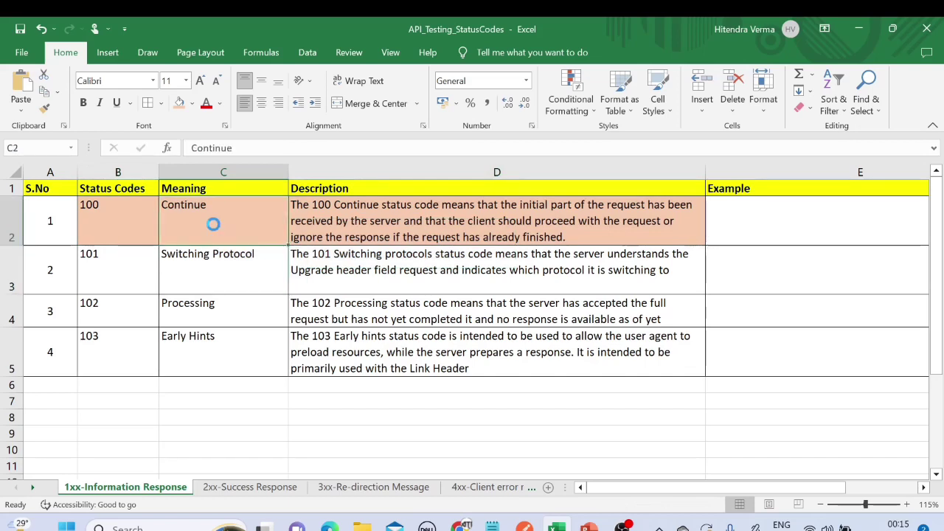
left_click(200, 270)
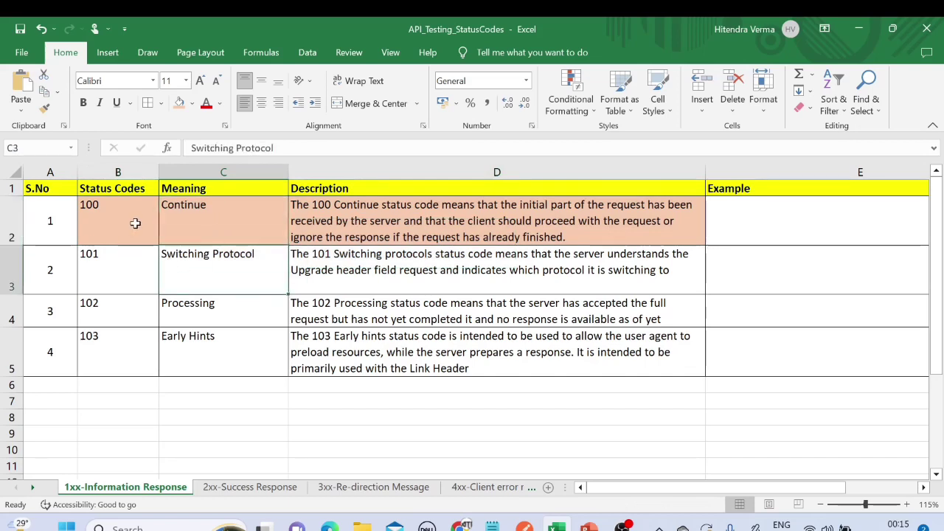
left_click(126, 264)
left_click(129, 227)
left_click(190, 240)
left_click(190, 250)
left_click(140, 226)
left_click(192, 218)
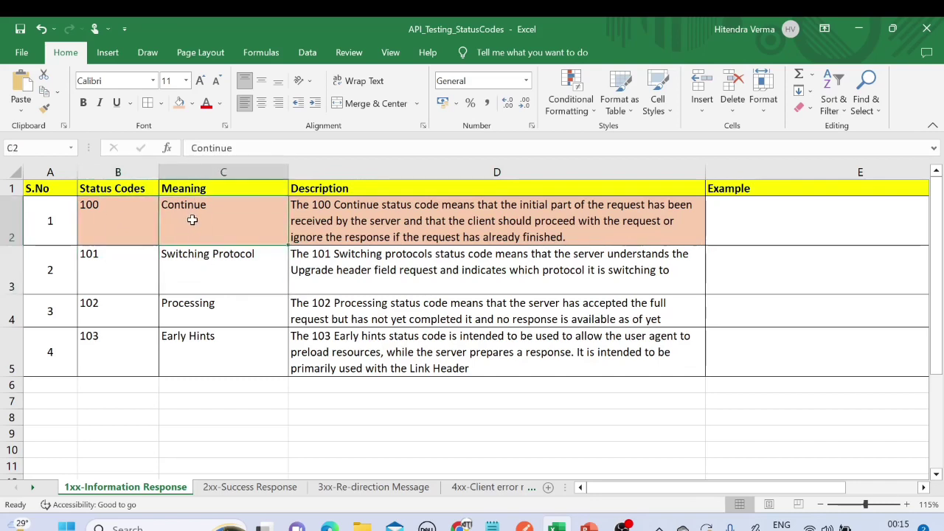
left_click(308, 218)
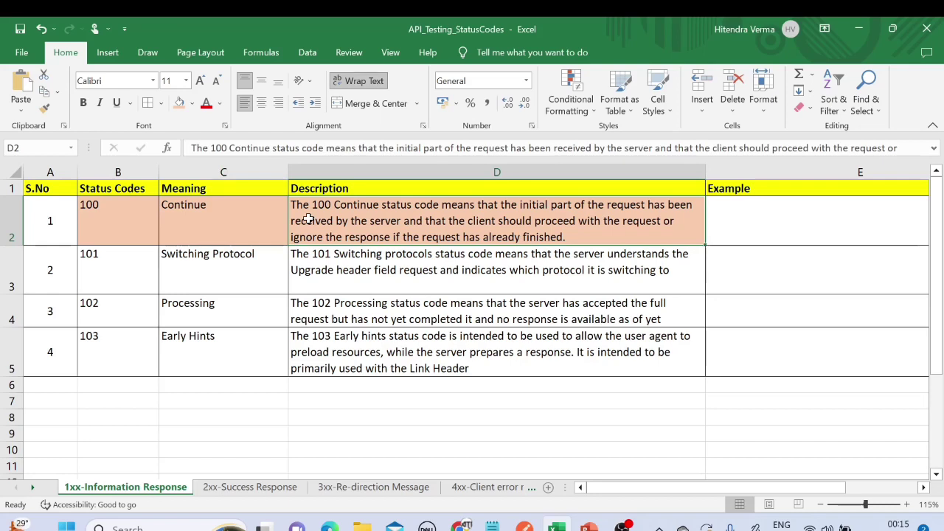
left_click(221, 227)
left_click(115, 232)
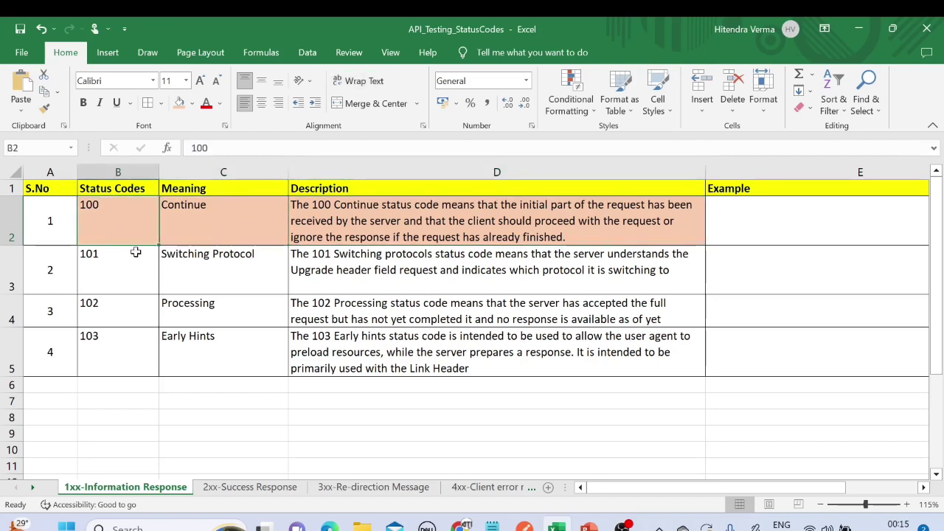
Open the 2xx-Success Response sheet and examine the 201 Created code and the 200 OK row's code, meaning and description
left_click(238, 487)
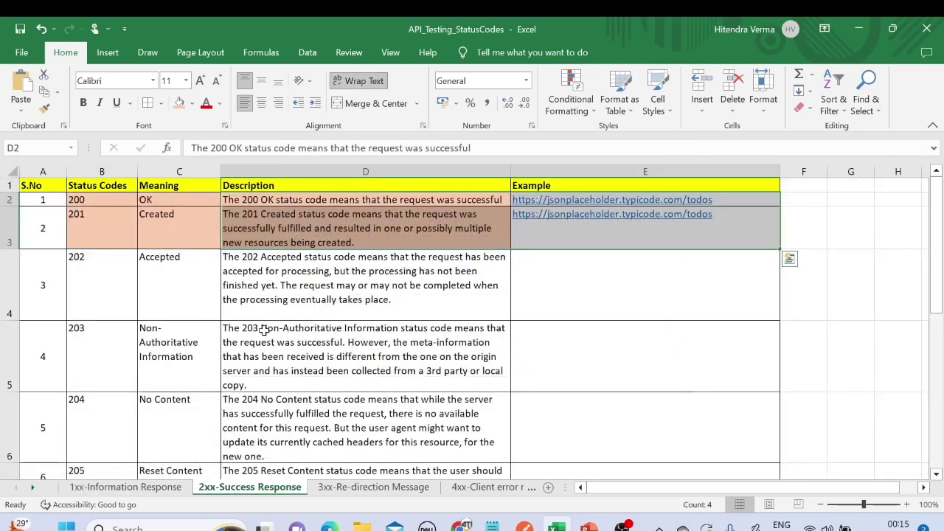
left_click(185, 238)
left_click_drag(96, 201, 174, 233)
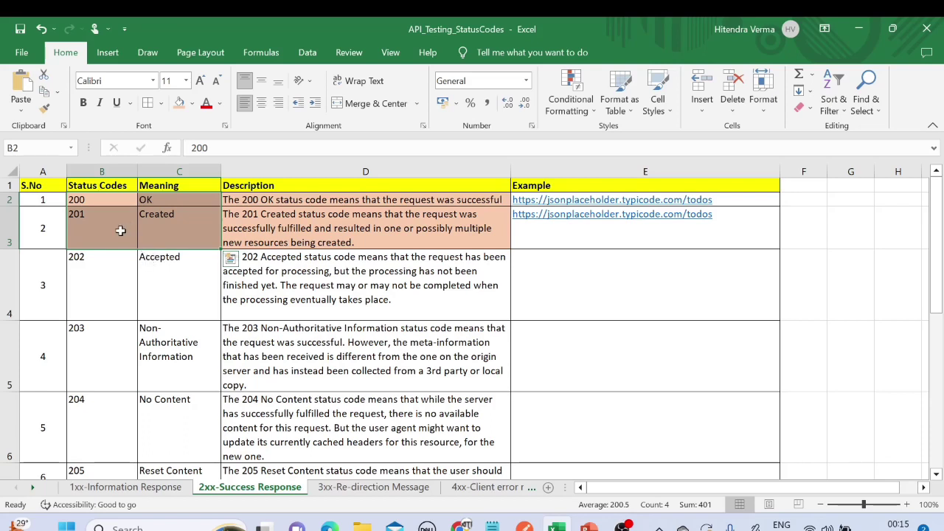
left_click(119, 228)
left_click(106, 203)
left_click(159, 203)
left_click(110, 204)
left_click(210, 200)
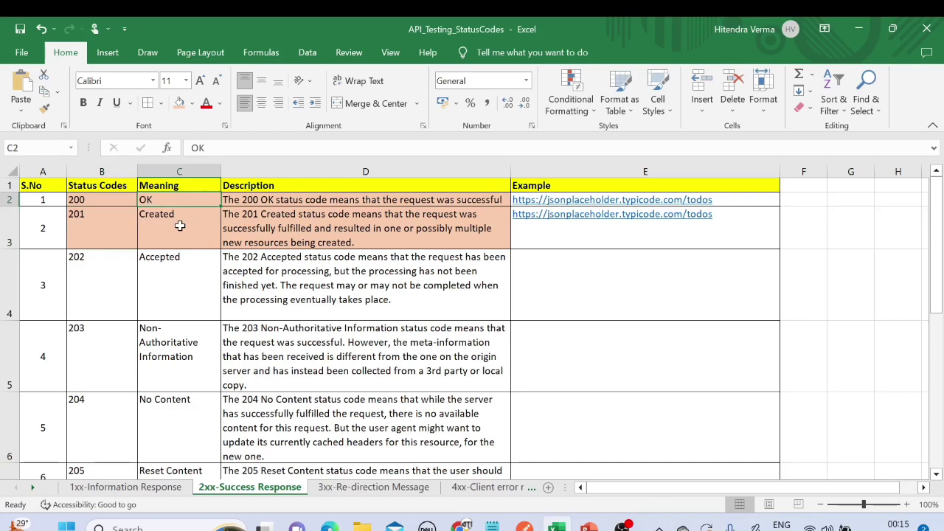
left_click(253, 203)
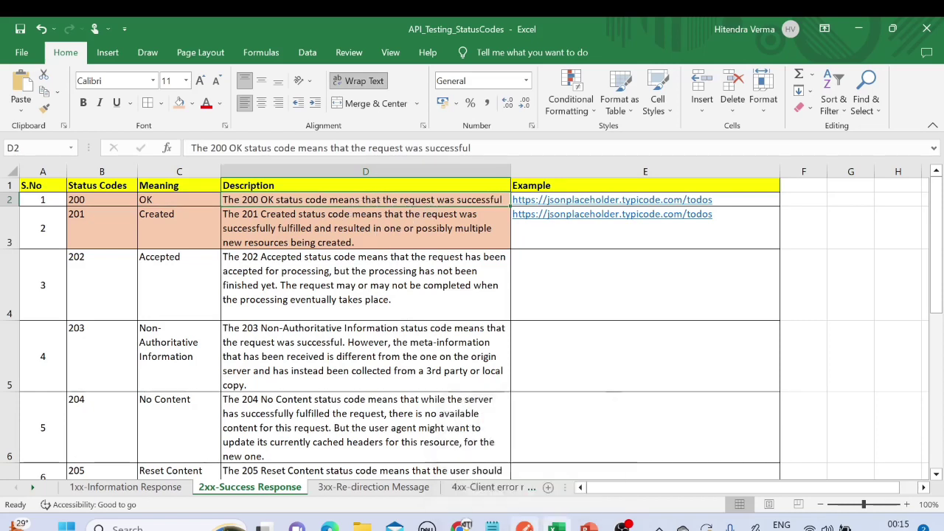
Switch to Postman and look through the GET and POST requests saved in SampleCollection
left_click(524, 528)
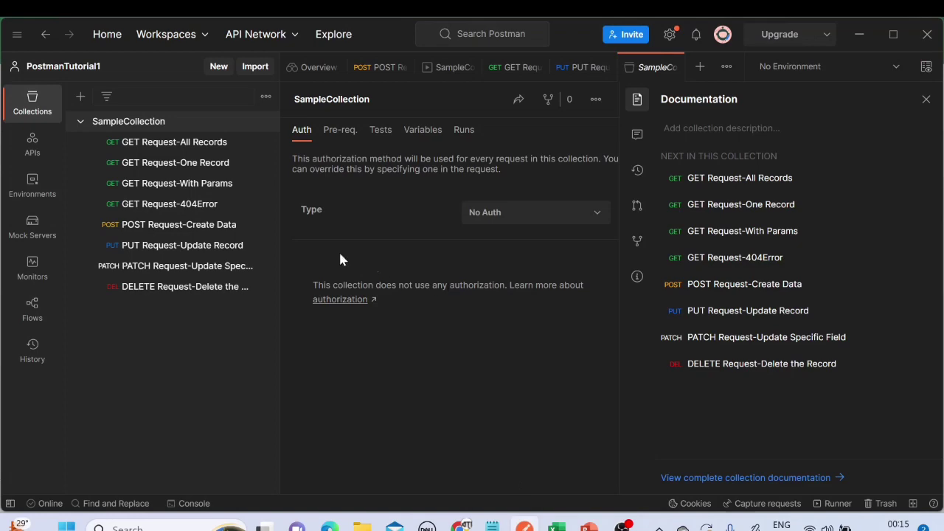
left_click(167, 143)
left_click(169, 164)
left_click(170, 183)
left_click(169, 205)
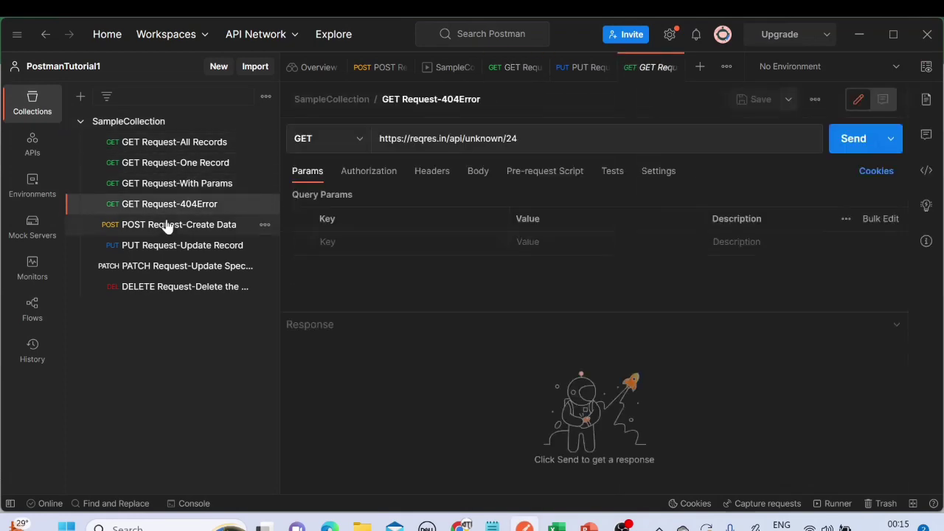
left_click(170, 224)
left_click(162, 144)
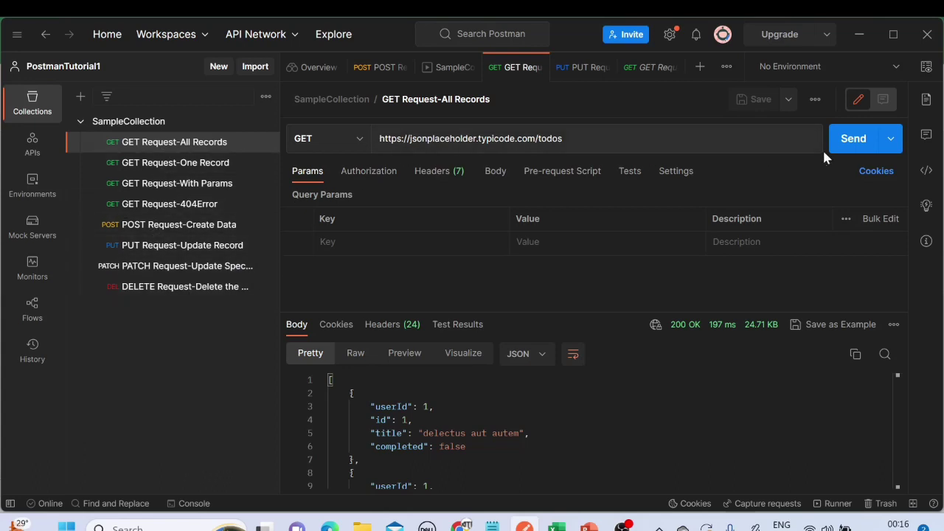
left_click(848, 140)
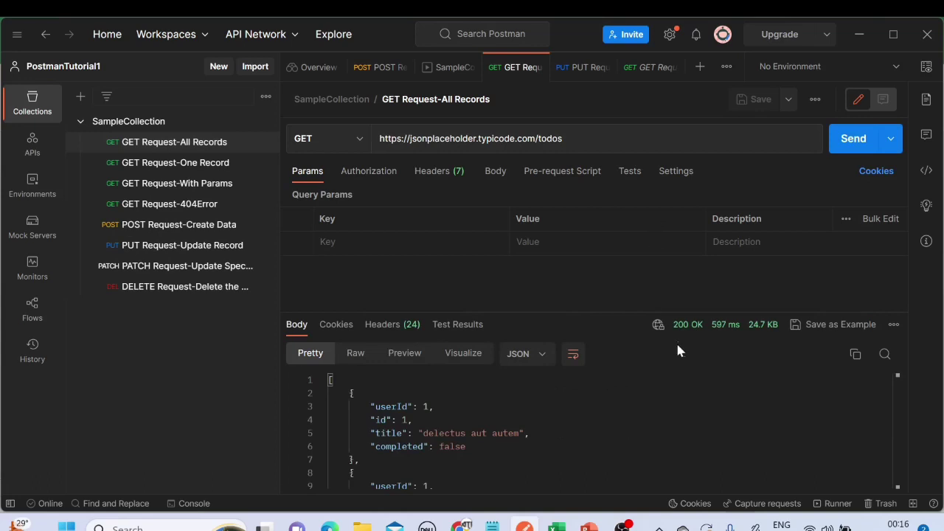
left_click_drag(672, 328, 702, 333)
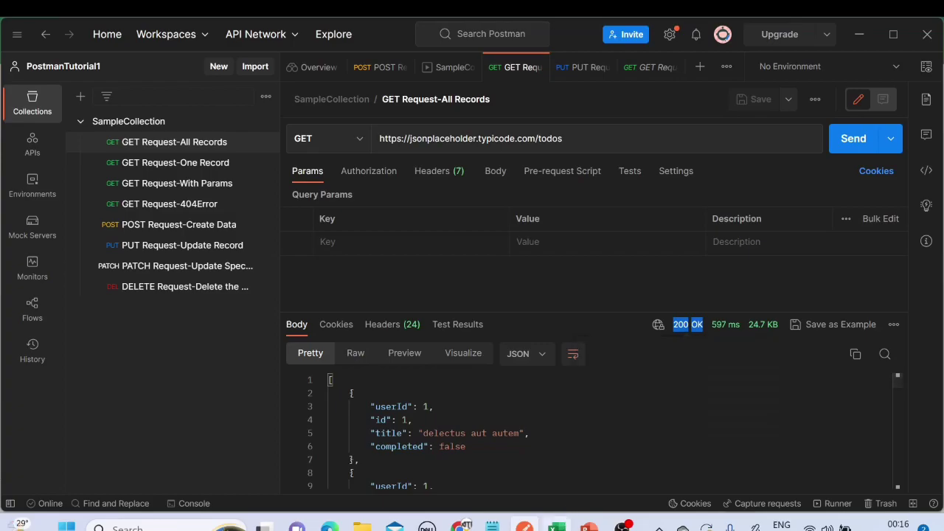
Switch back to Excel and check the meaning and description of the 200 OK row
left_click(557, 526)
left_click(158, 221)
left_click(159, 200)
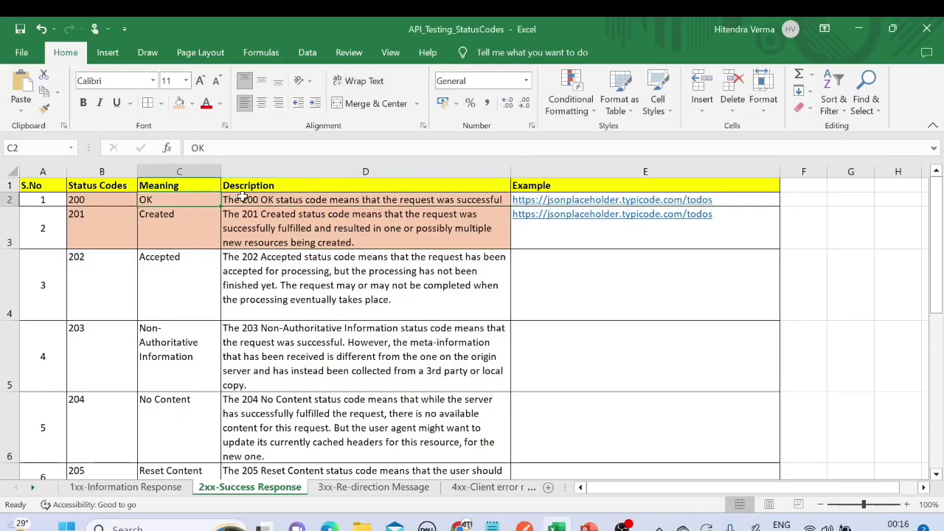
left_click(249, 204)
Examine the code and meaning of the 201 Created row on the 2xx-Success Response sheet
left_click(177, 228)
left_click(114, 231)
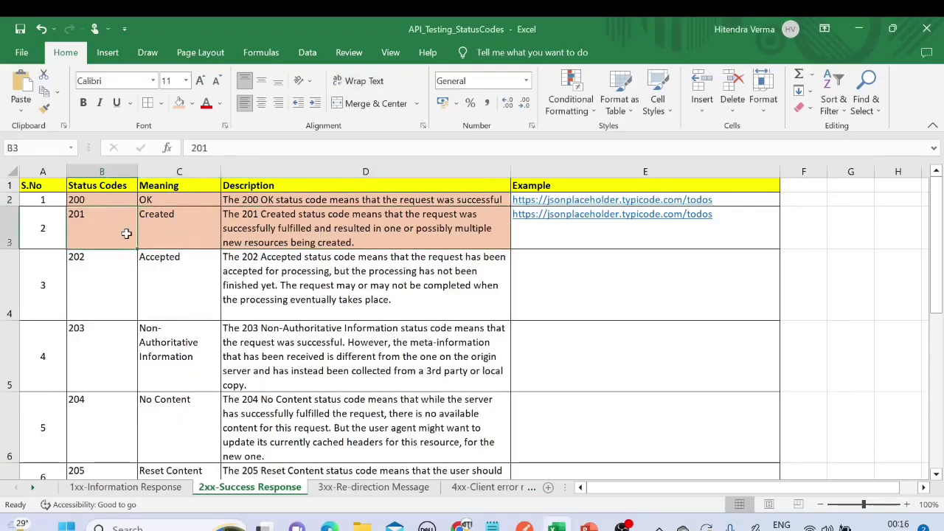
left_click(172, 230)
key("Left")
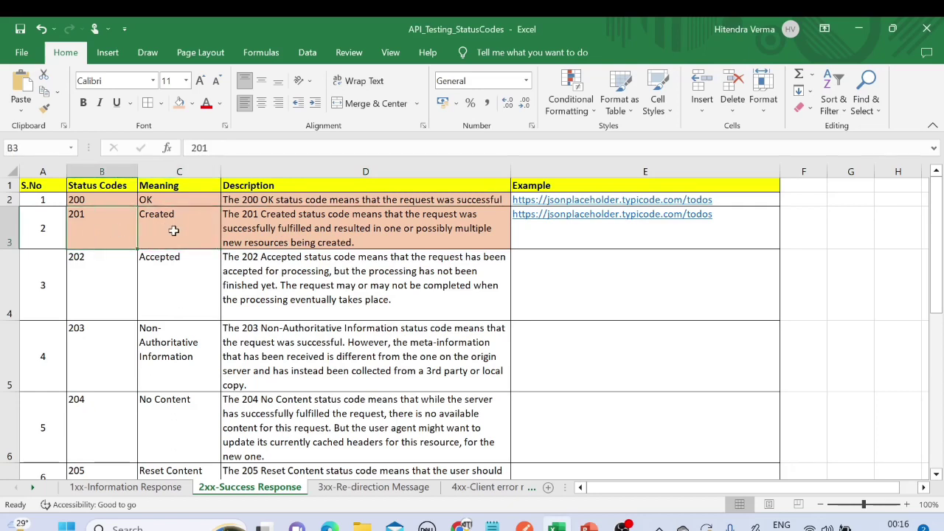
left_click(170, 227)
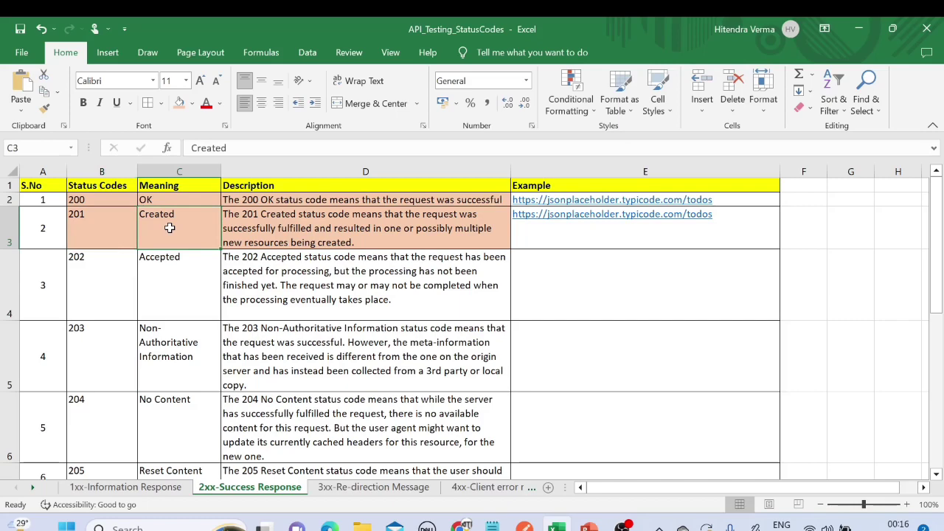
left_click(131, 227)
left_click(156, 219)
Switch to Postman, send the POST Request-Create Data request with its "clean room" JSON body, and highlight the response status
left_click(524, 527)
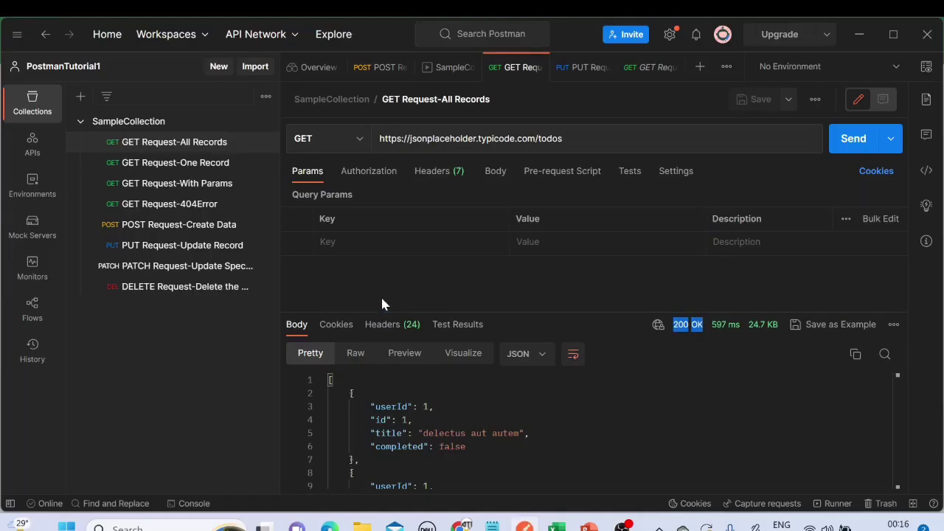
left_click(147, 229)
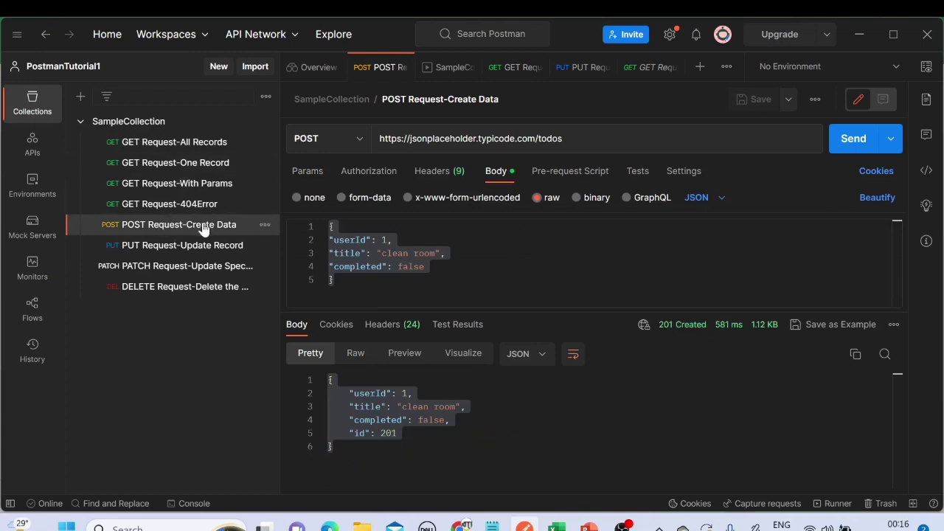
left_click(323, 240)
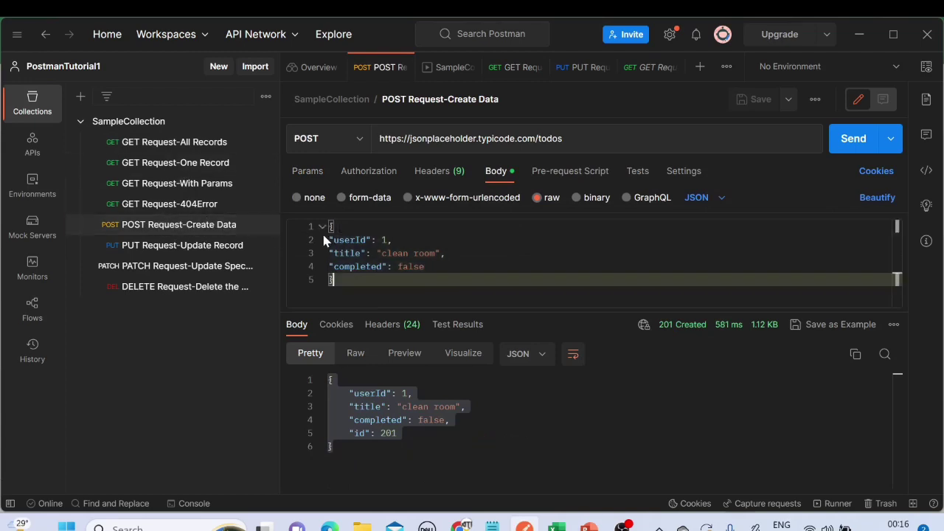
key("ctrl+a")
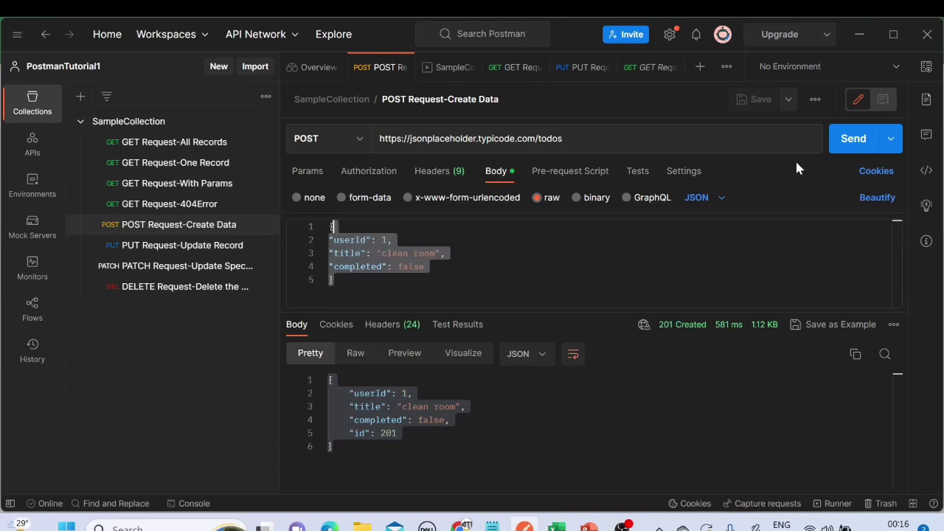
left_click(399, 240)
left_click(853, 139)
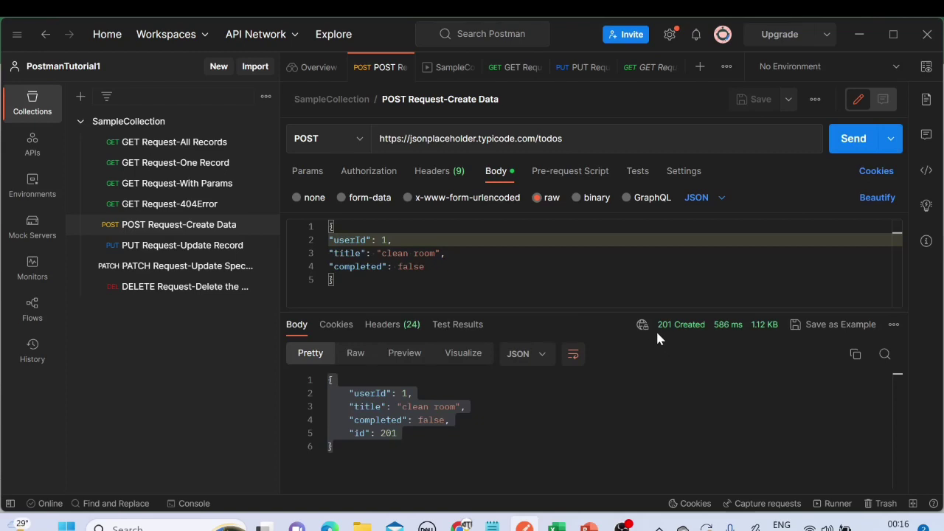
left_click_drag(658, 330, 705, 331)
Switch back to Excel and examine the 202 Accepted and 203 Non-Authoritative Information rows
left_click(556, 528)
left_click(283, 275)
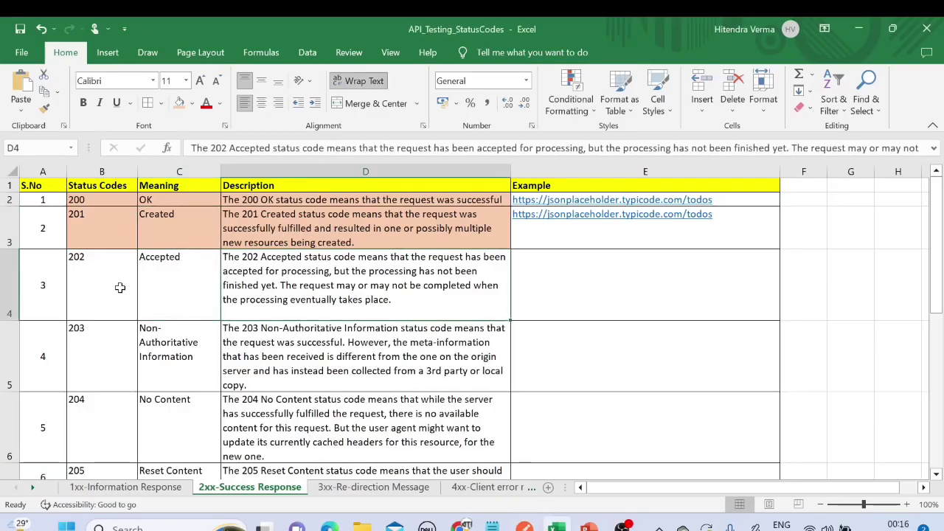
left_click_drag(109, 279, 158, 329)
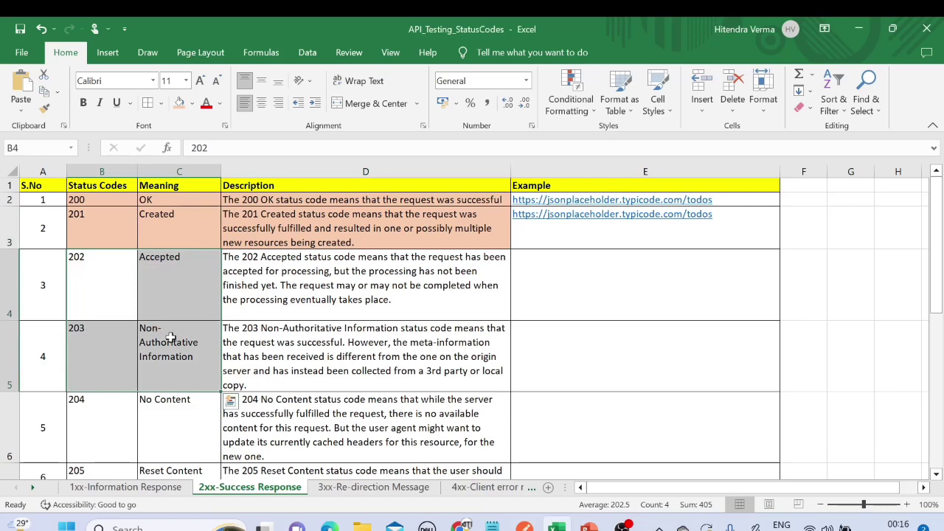
Examine the remaining rows from 203 Non-Authoritative Information through 226 IM on the 2xx-Success Response sheet
scroll(183, 321, "down", 1)
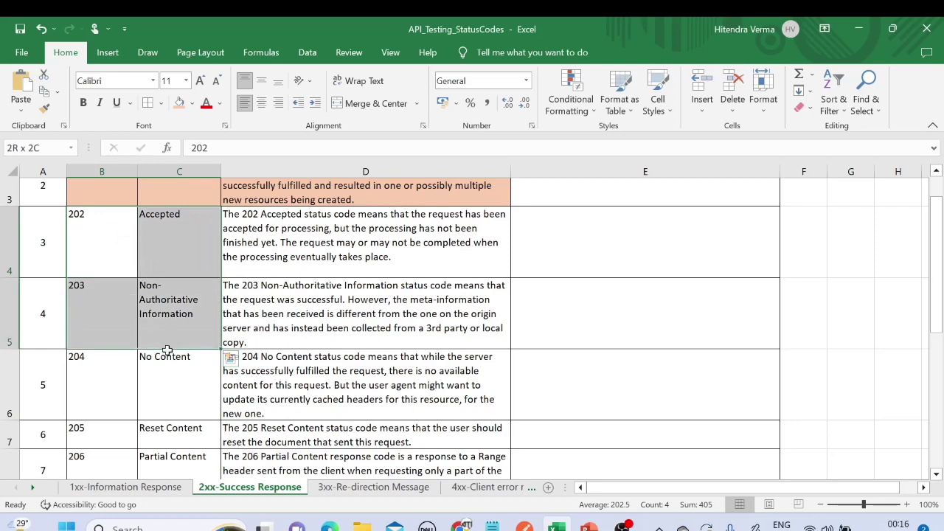
left_click(103, 272)
left_click(101, 304)
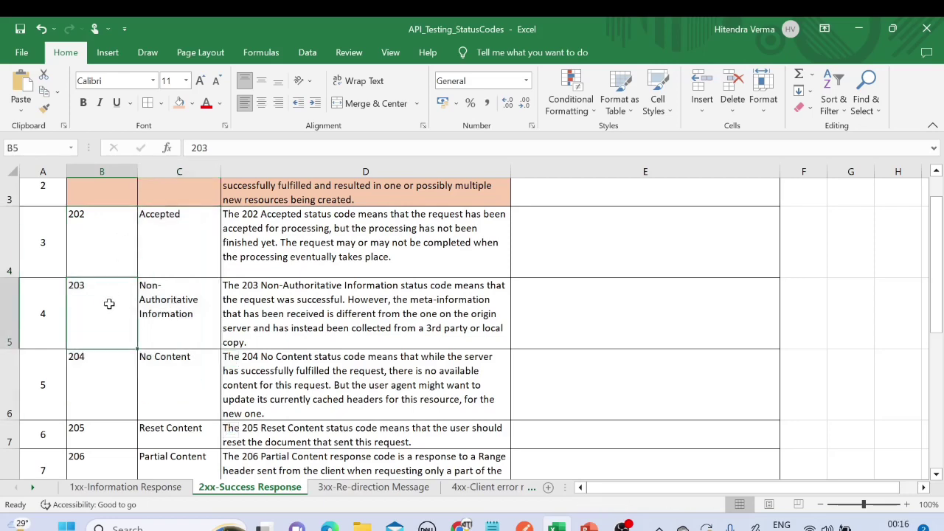
scroll(106, 302, "down", 1)
left_click(112, 338)
scroll(137, 309, "down", 1)
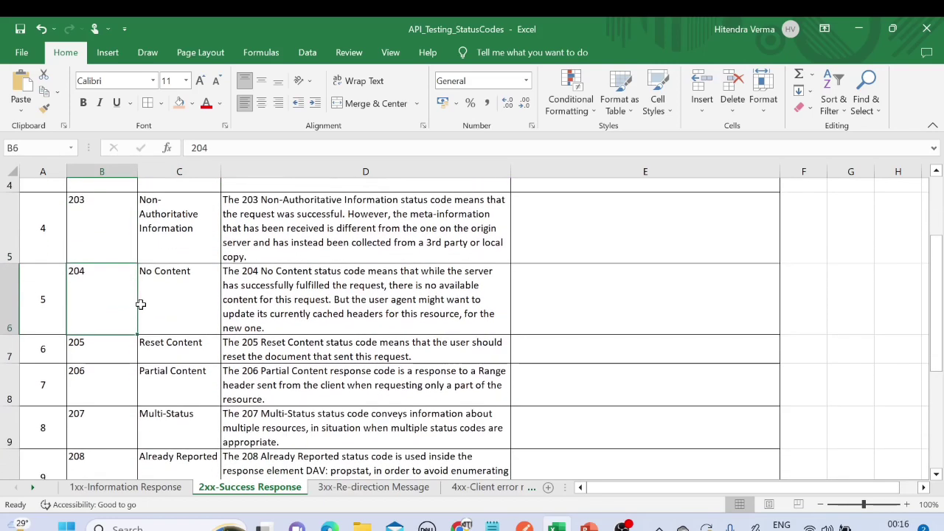
scroll(140, 304, "down", 3)
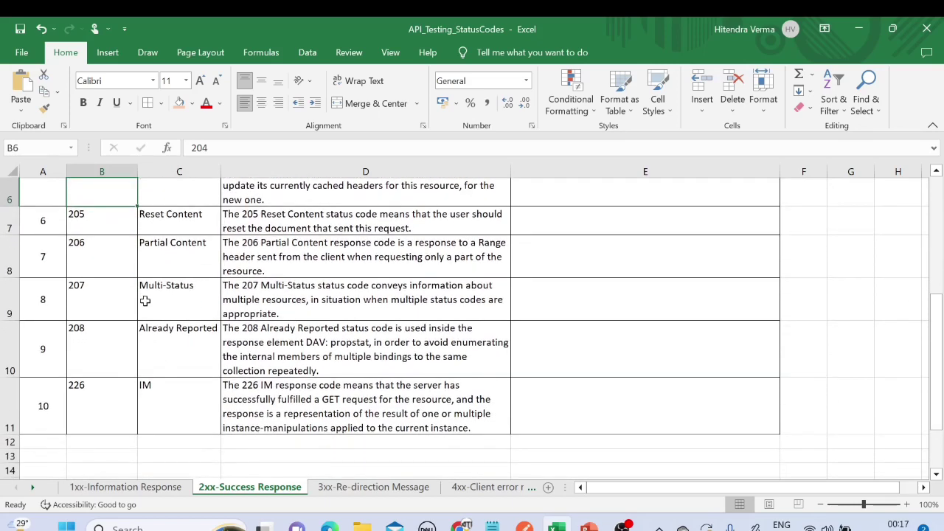
left_click(103, 405)
scroll(177, 347, "up", 5)
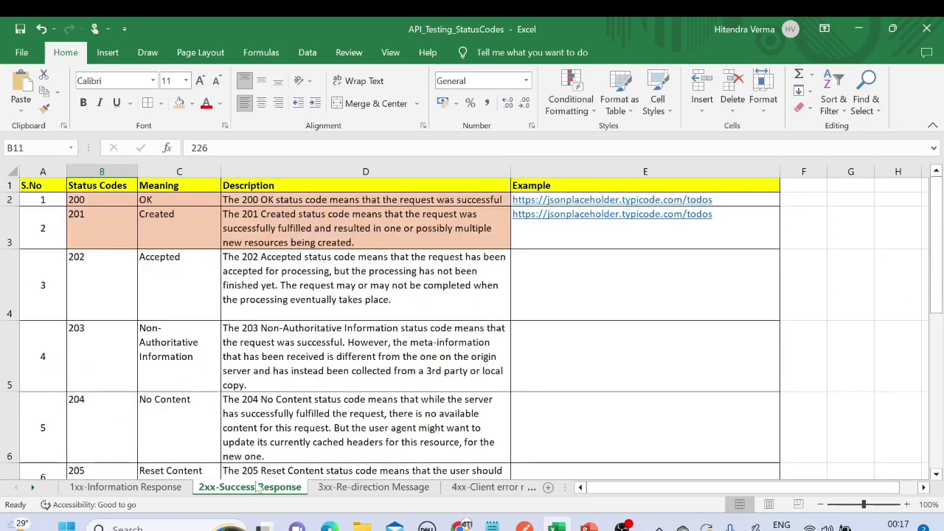
Open the 3xx-Re-direction Message sheet and examine the 300, 301 and 302 status codes and meanings
left_click(373, 487)
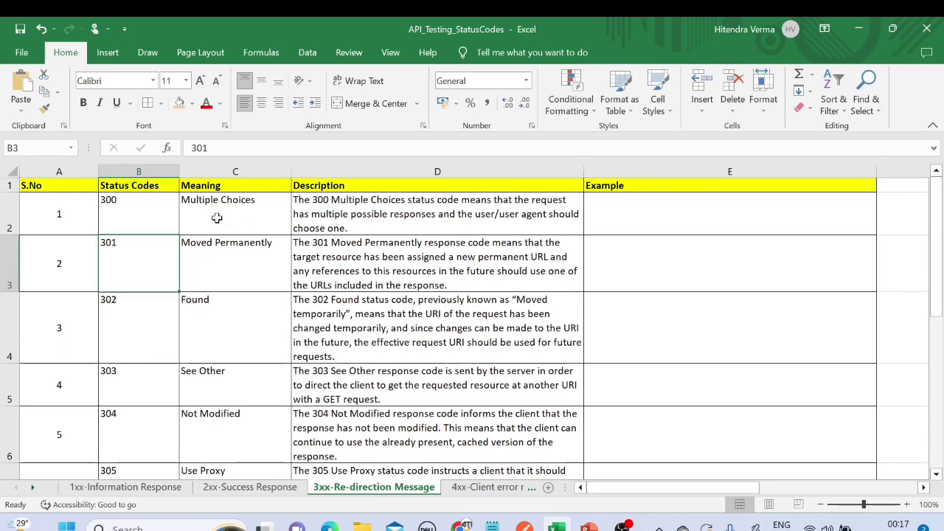
left_click_drag(160, 211, 226, 282)
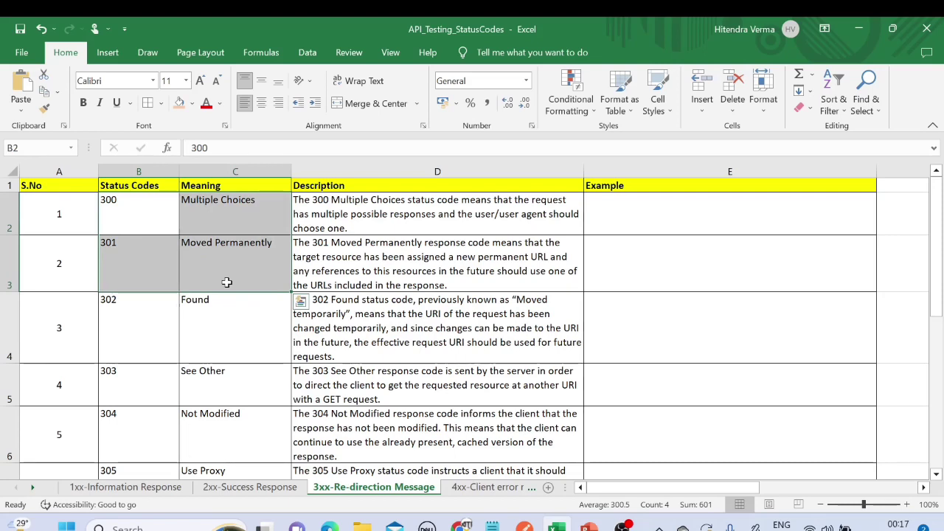
left_click(189, 243)
left_click_drag(151, 211, 179, 312)
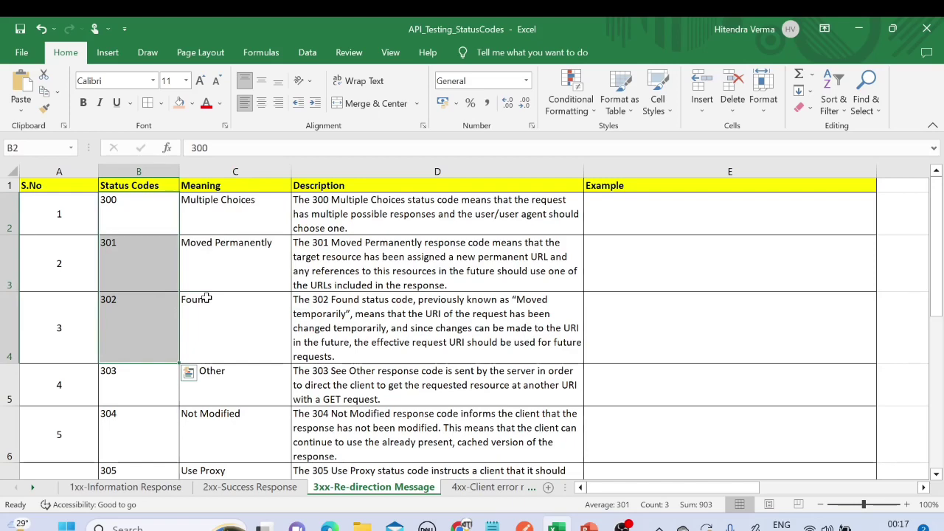
left_click(144, 259)
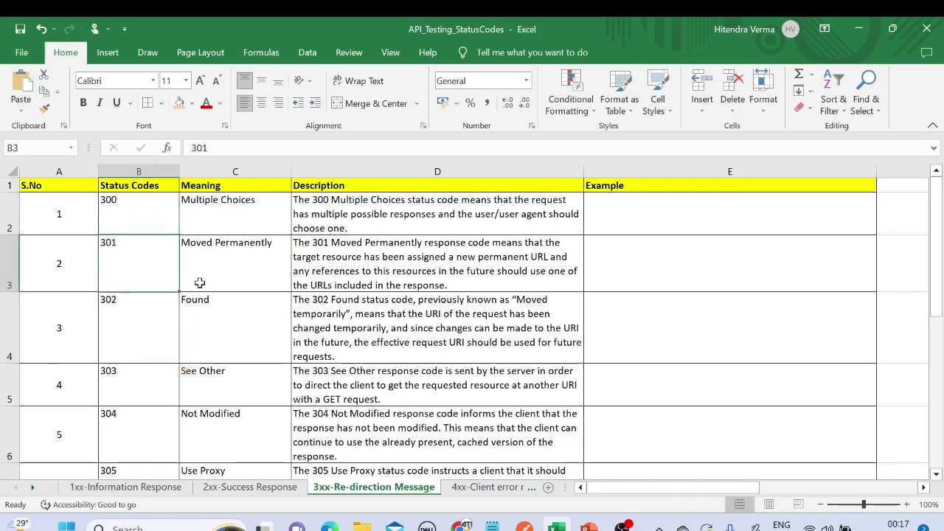
Look through the redirection codes down to 308, and highlight the codes, meanings and descriptions of 300 to 302
scroll(196, 273, "down", 1)
left_click(143, 285)
scroll(141, 286, "down", 1)
left_click(160, 298)
scroll(217, 302, "down", 2)
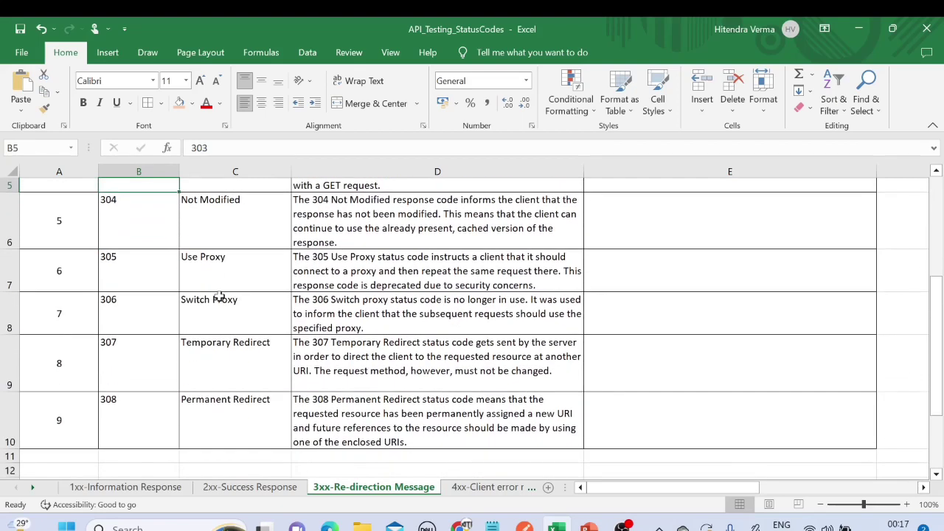
scroll(219, 296, "up", 3)
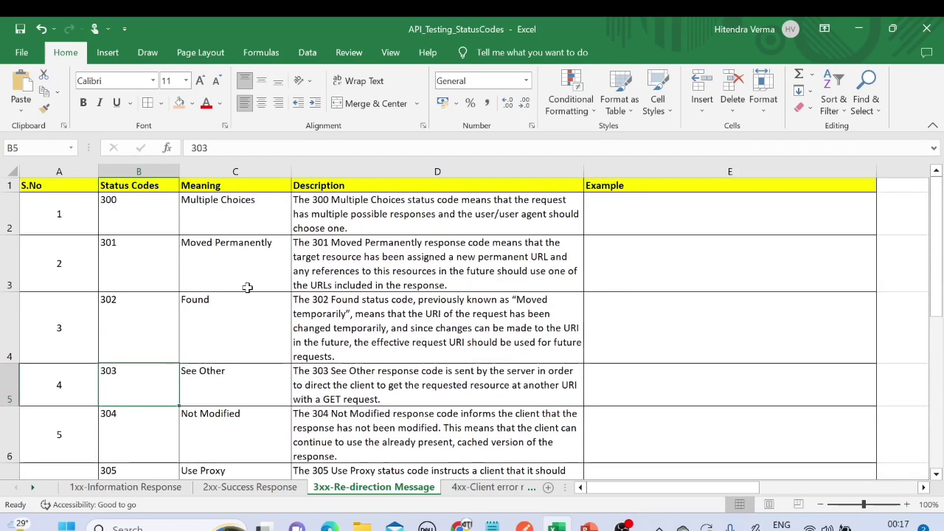
left_click_drag(173, 227, 351, 296)
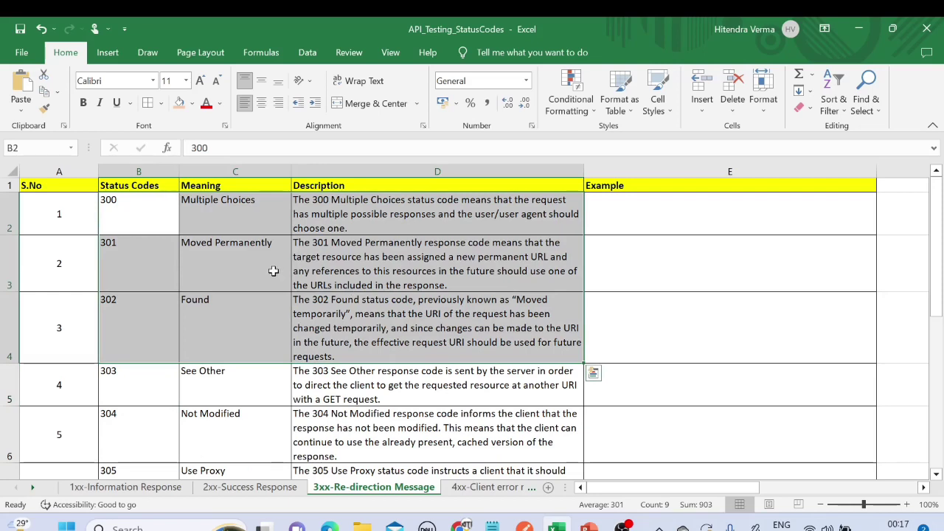
Open the 4xx-Client error responses sheet and examine the 400 Bad Request row's code, meaning, description and example
left_click(483, 487)
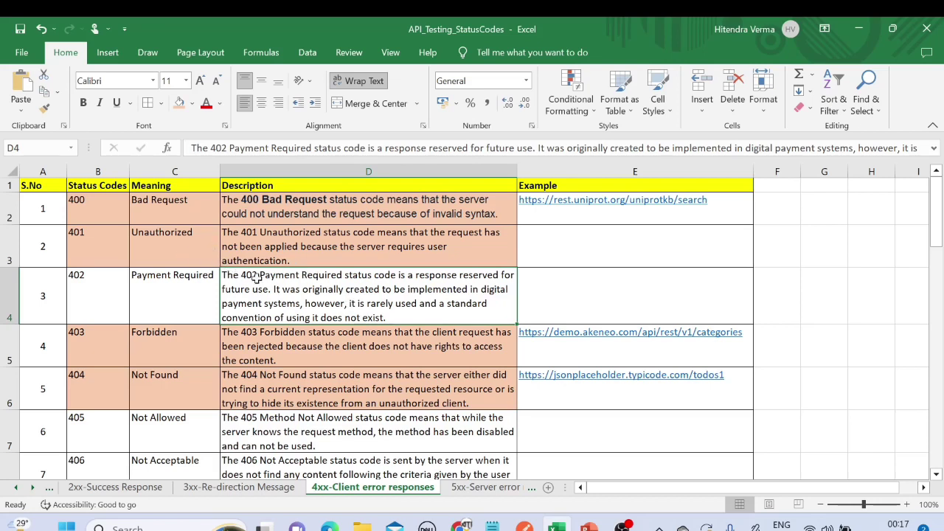
left_click(164, 225)
left_click(108, 217)
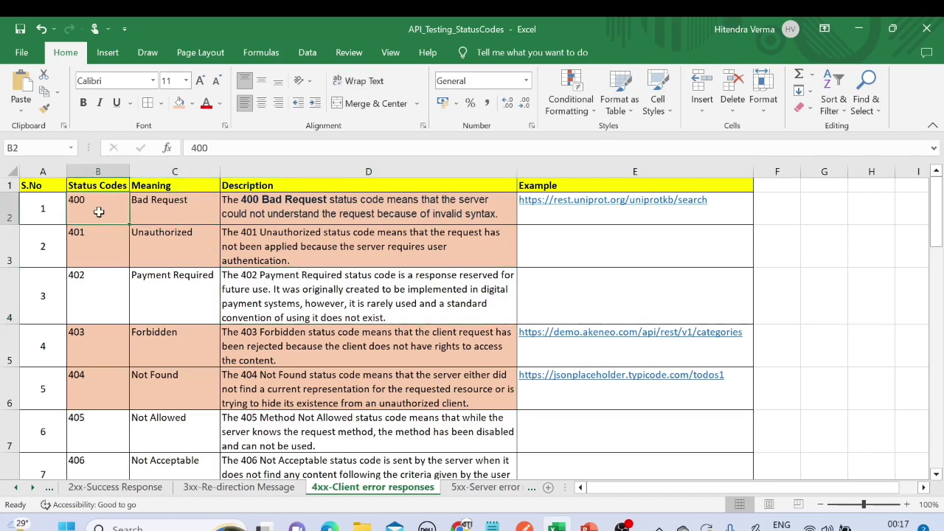
left_click(162, 212)
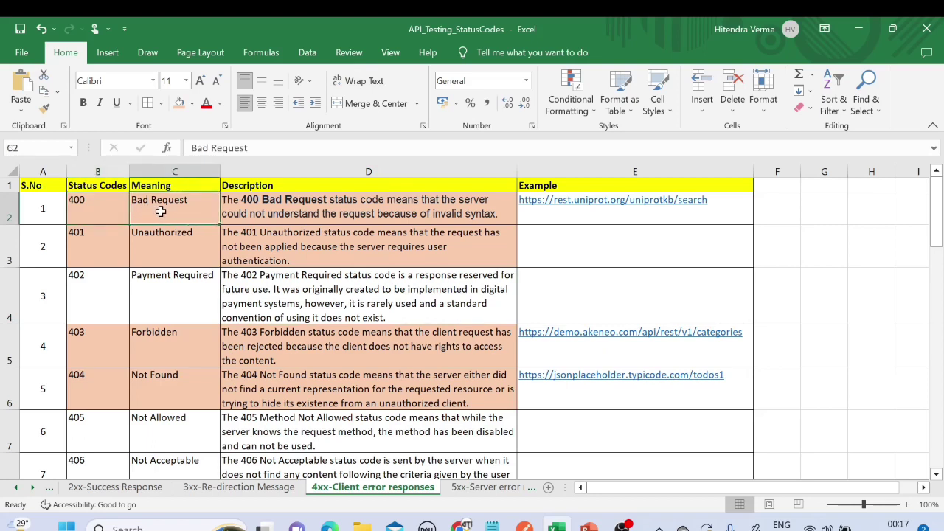
left_click(243, 211)
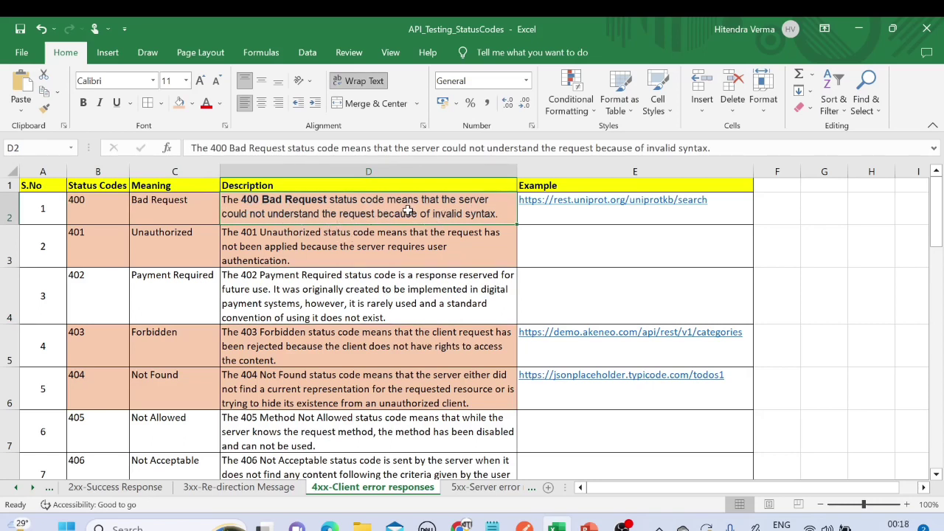
key("Right")
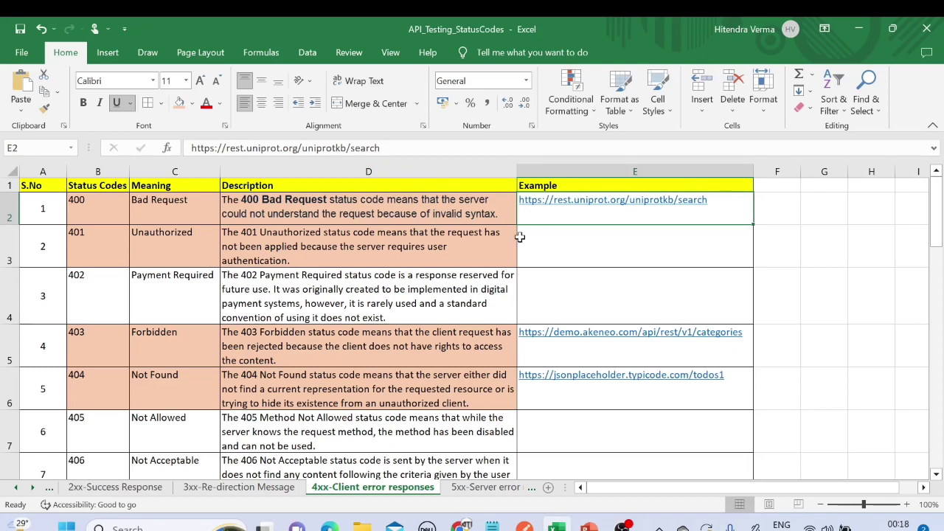
left_click(99, 196)
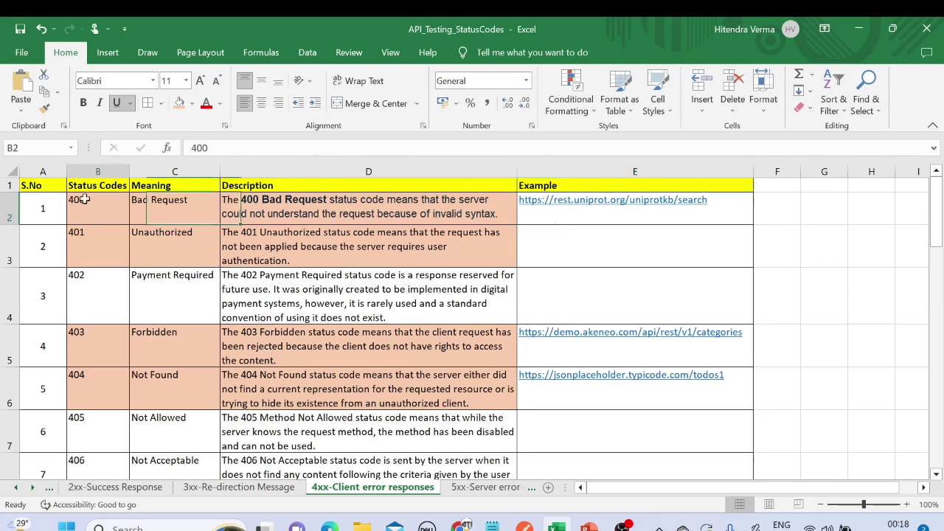
left_click(174, 208)
left_click(501, 213)
left_click(523, 213)
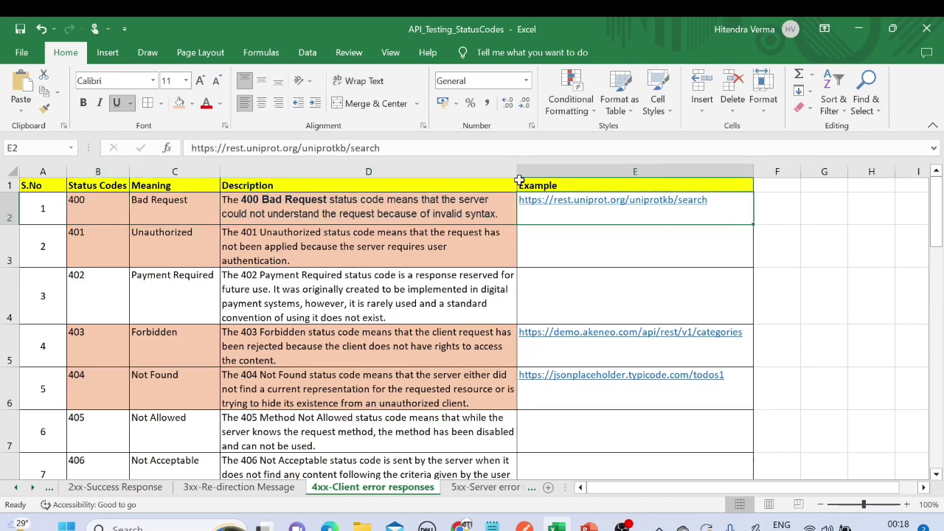
left_click_drag(381, 147, 190, 148)
key("ctrl+c")
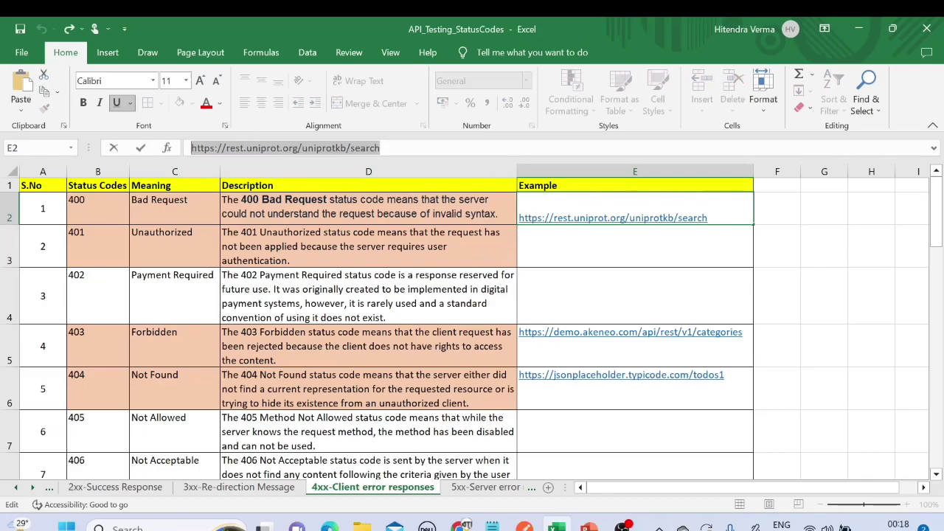
Switch to Postman and add a new request named HTTPSStatusCodeDemo to SampleCollection
left_click(522, 525)
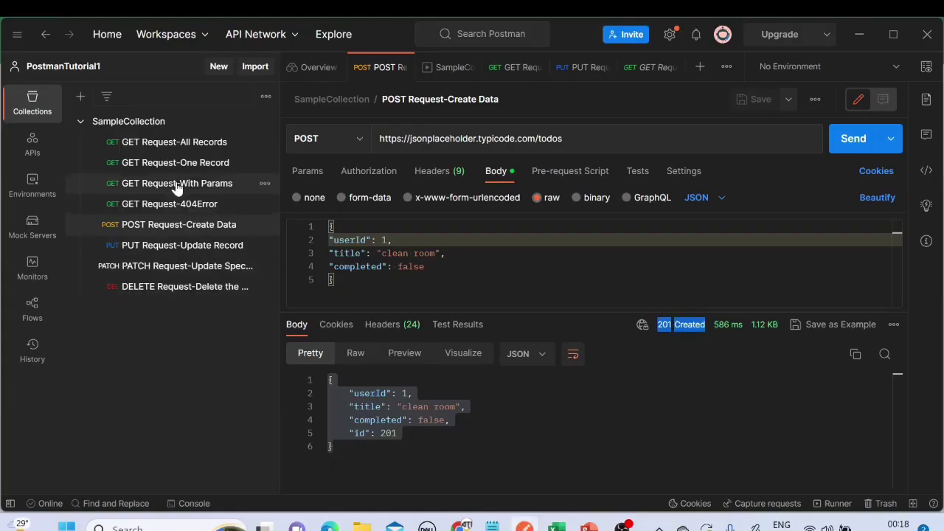
left_click(129, 121)
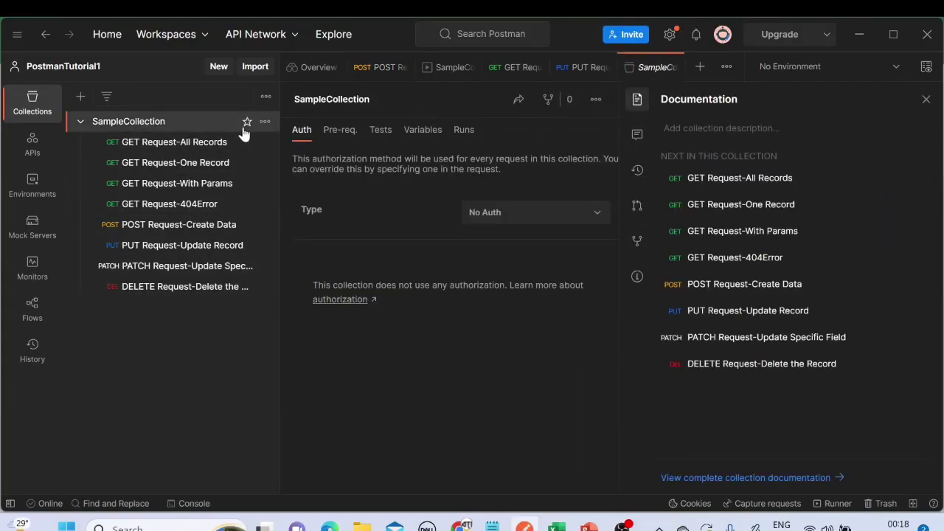
left_click(265, 121)
left_click(171, 245)
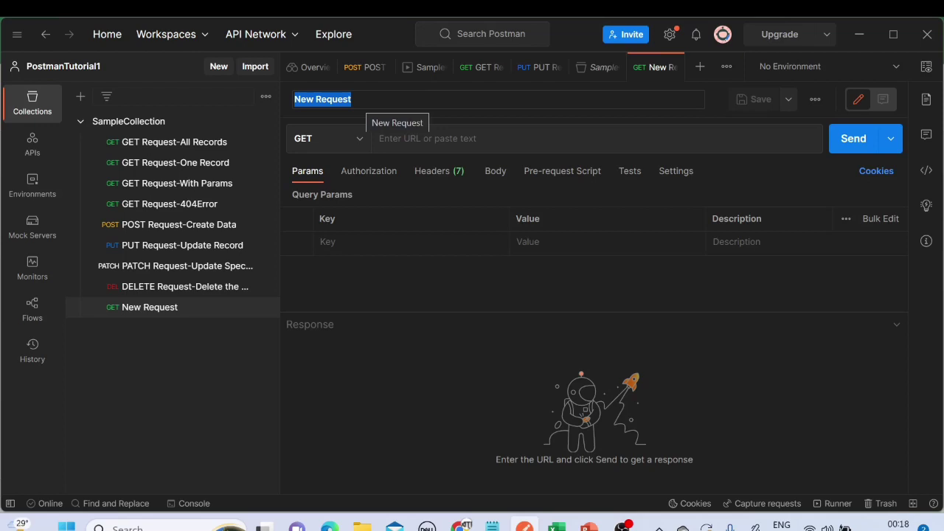
type("s")
key("BackSpace")
type("HTTPSStatusCodeDemo")
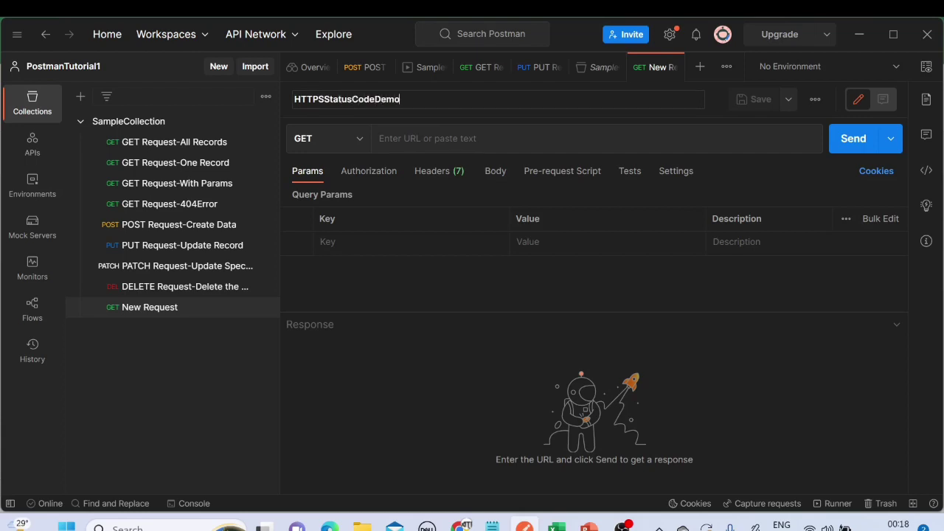
key("Return")
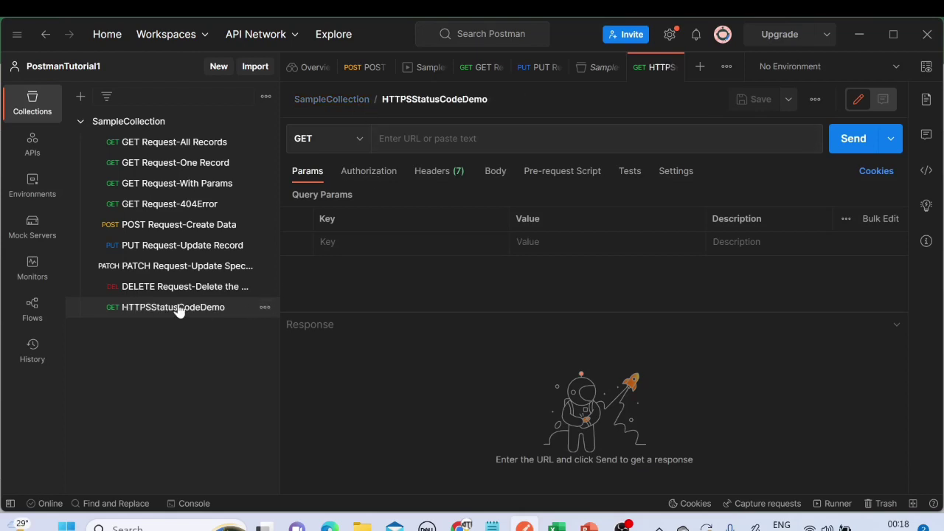
left_click(472, 138)
key("ctrl+v")
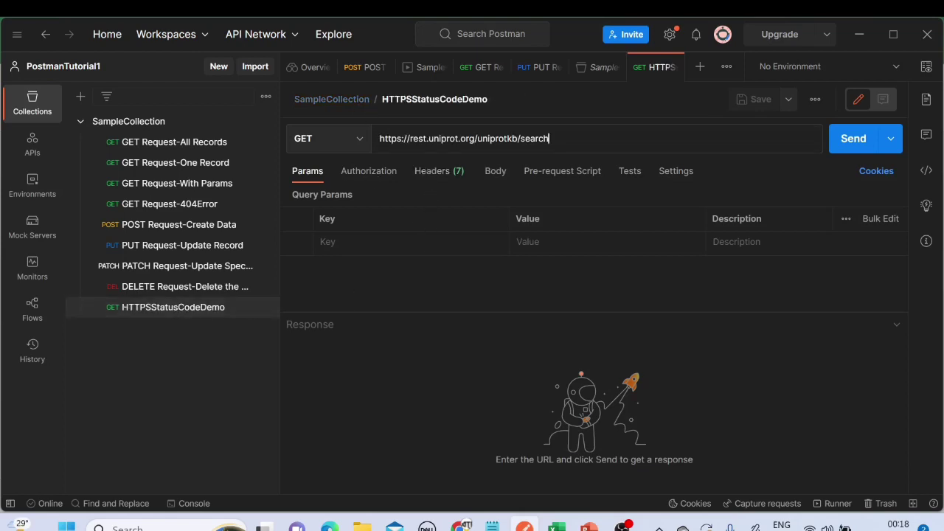
left_click(852, 144)
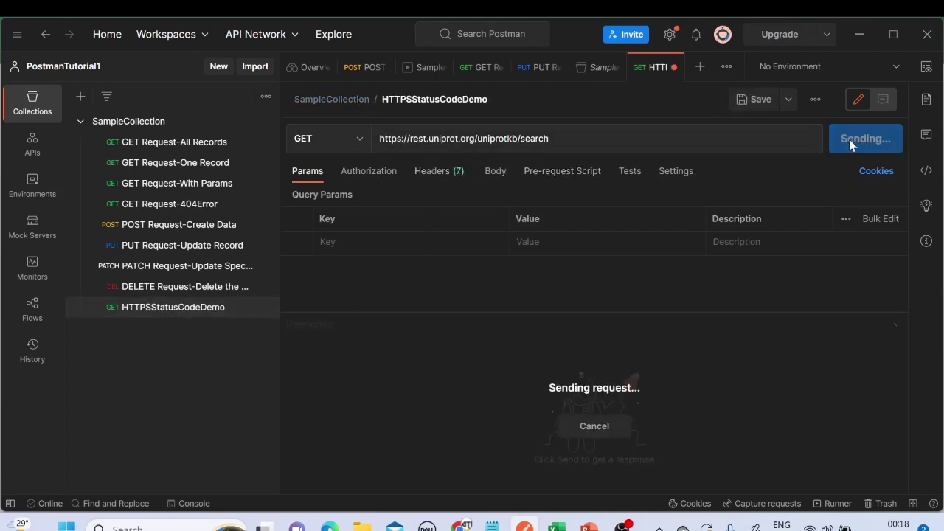
left_click_drag(638, 328, 682, 333)
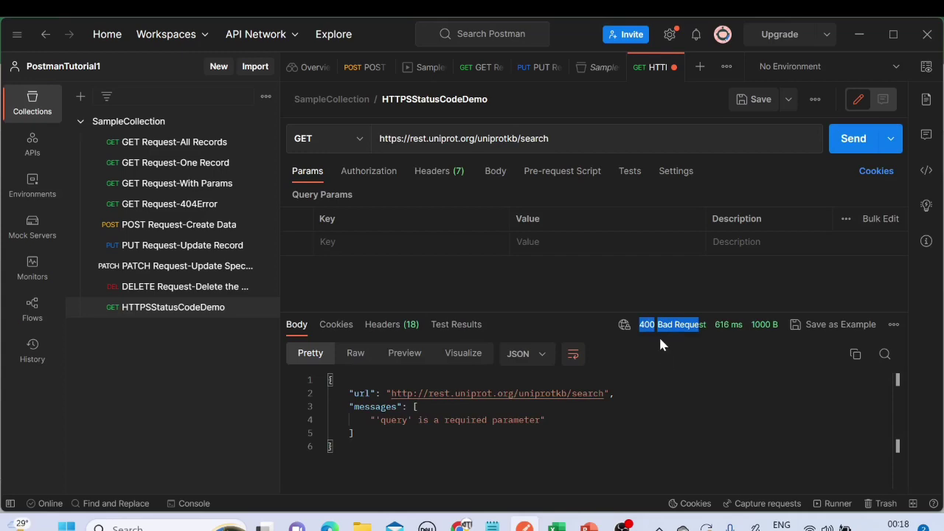
Switch back to Excel and check the description of the 400 Bad Request code
left_click(588, 527)
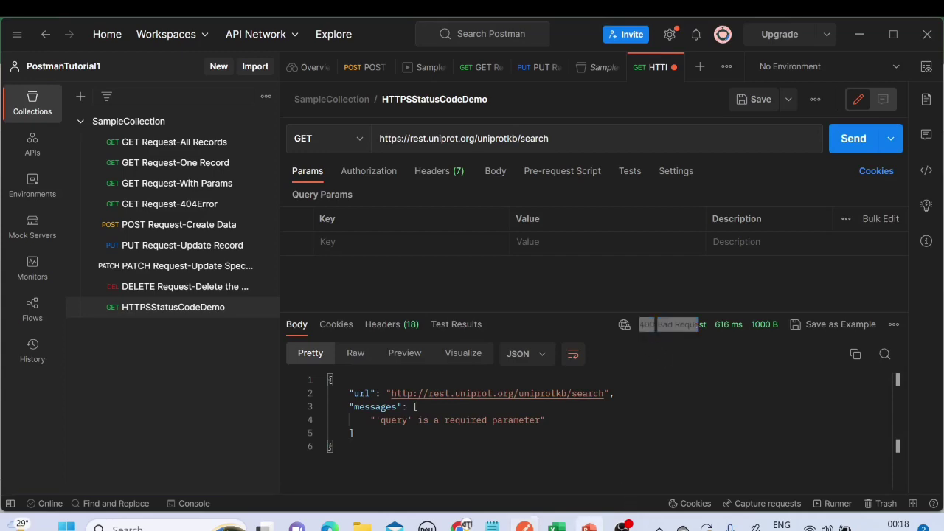
left_click(555, 527)
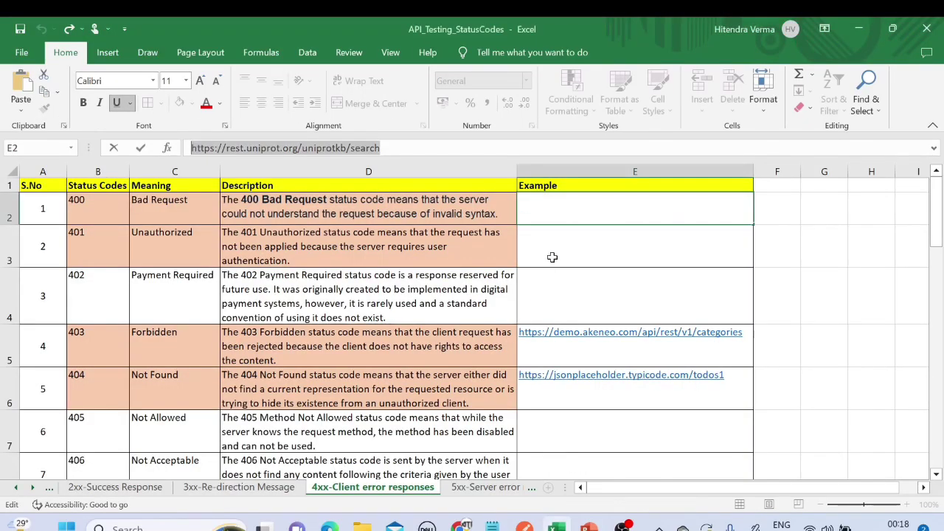
left_click(361, 218)
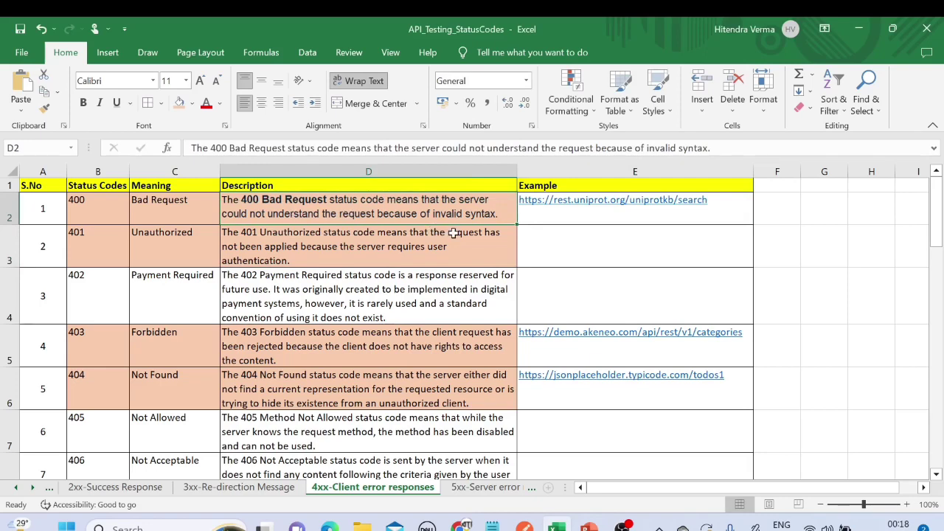
Return to Postman and highlight the text under "messages" in the response body
mouse_move(599, 528)
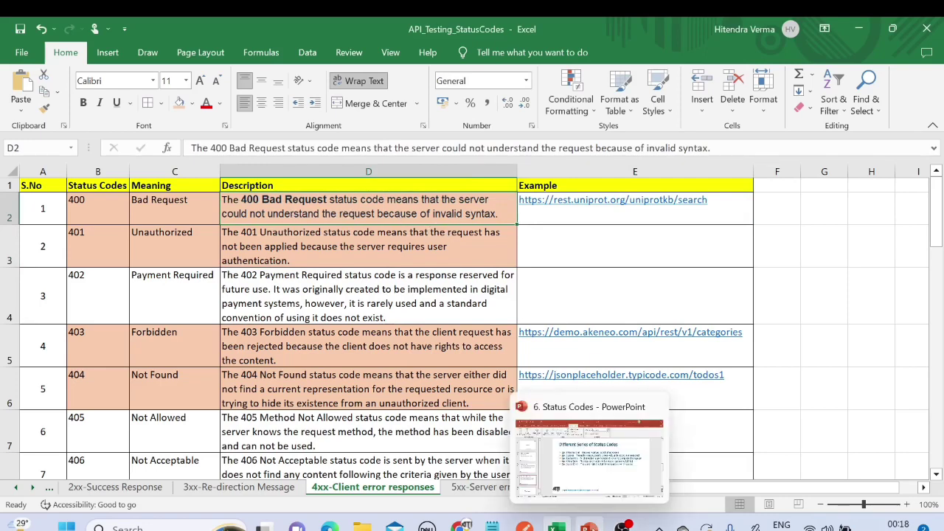
left_click(525, 528)
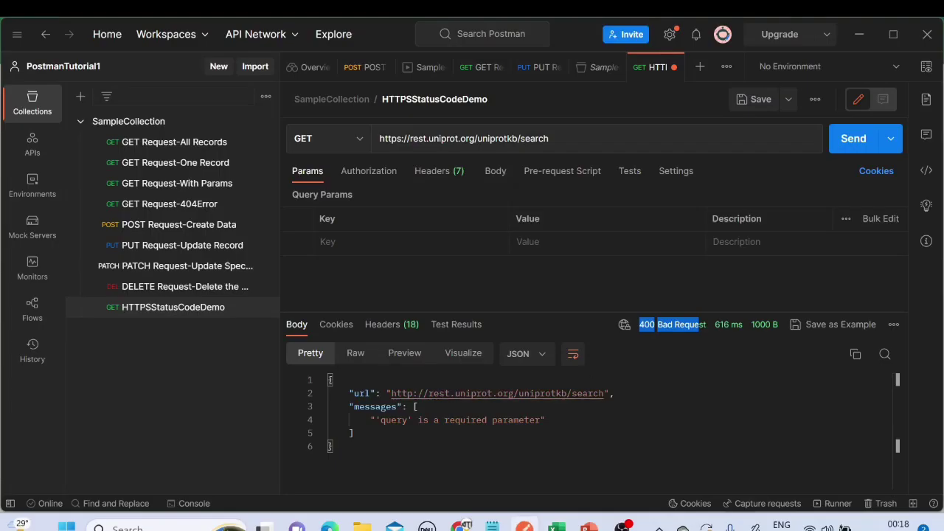
left_click(374, 419)
left_click_drag(372, 420, 544, 420)
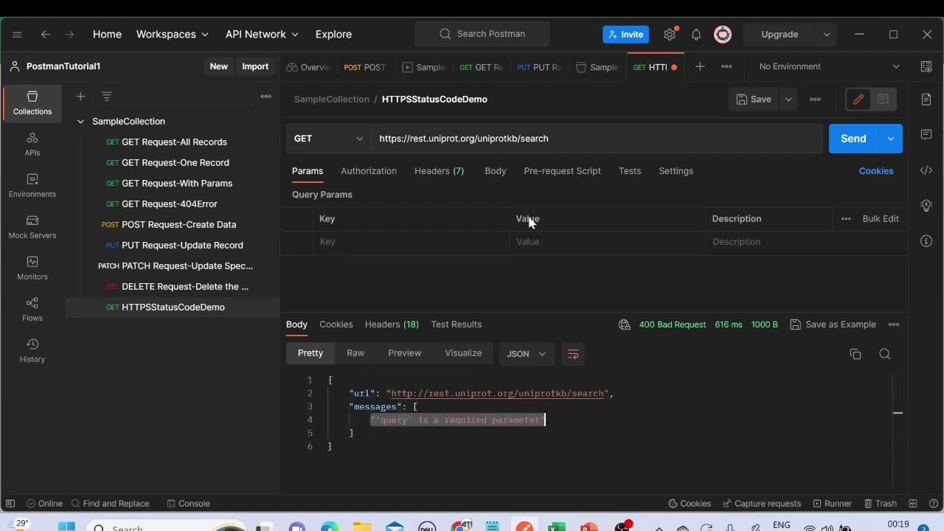
left_click(549, 137)
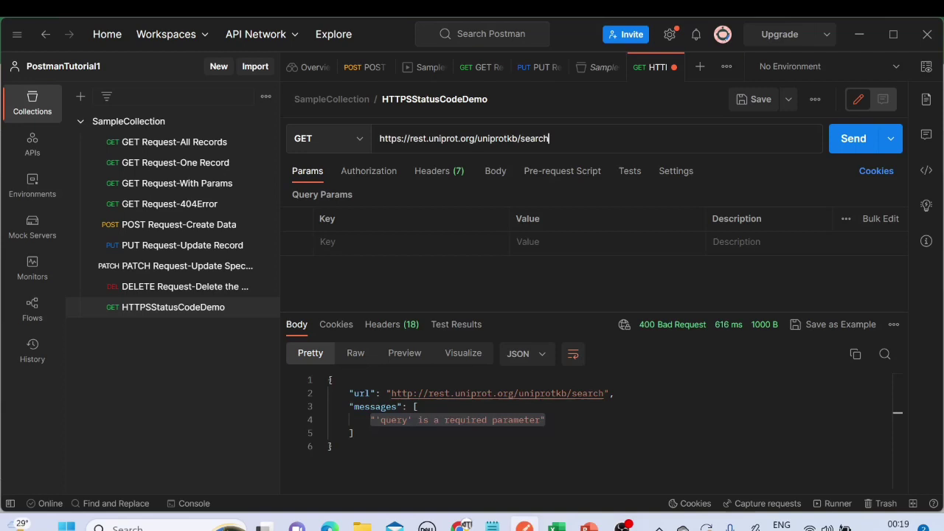
type("?Qu")
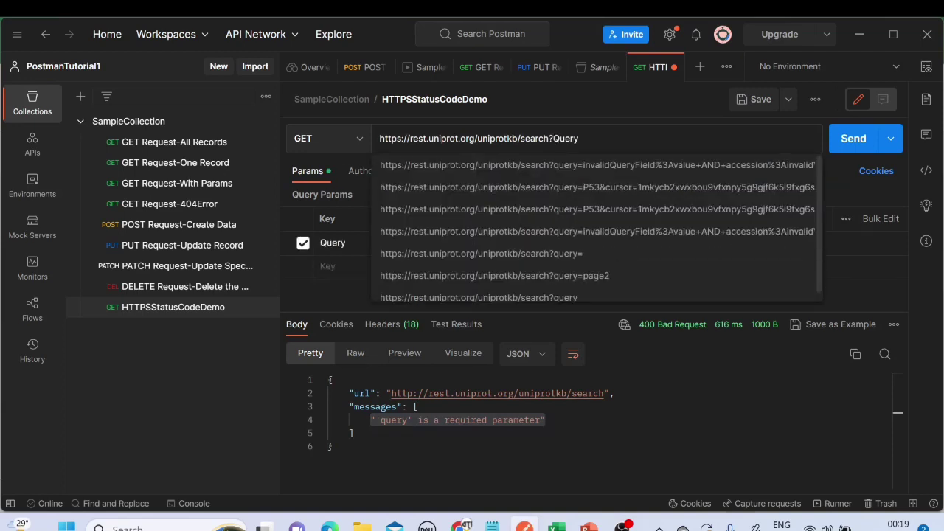
type("ery")
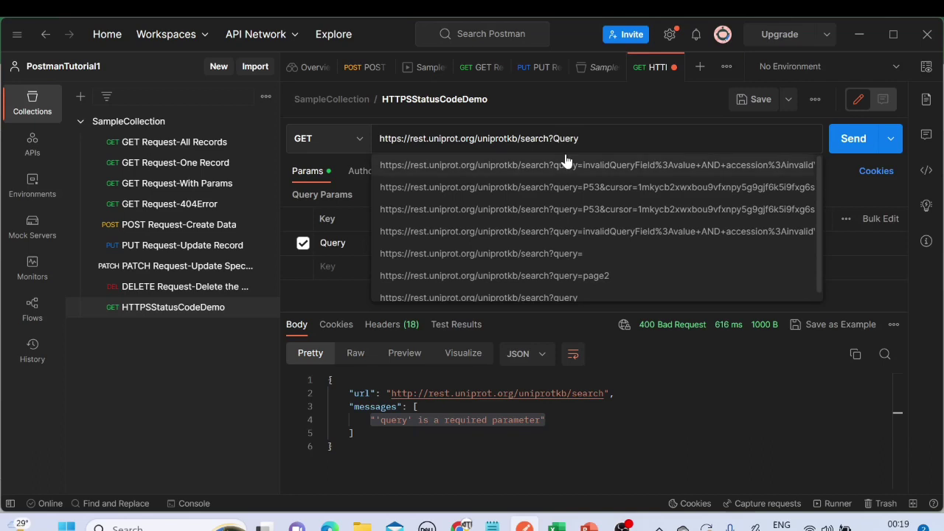
double_click(565, 151)
type("query")
left_click(578, 203)
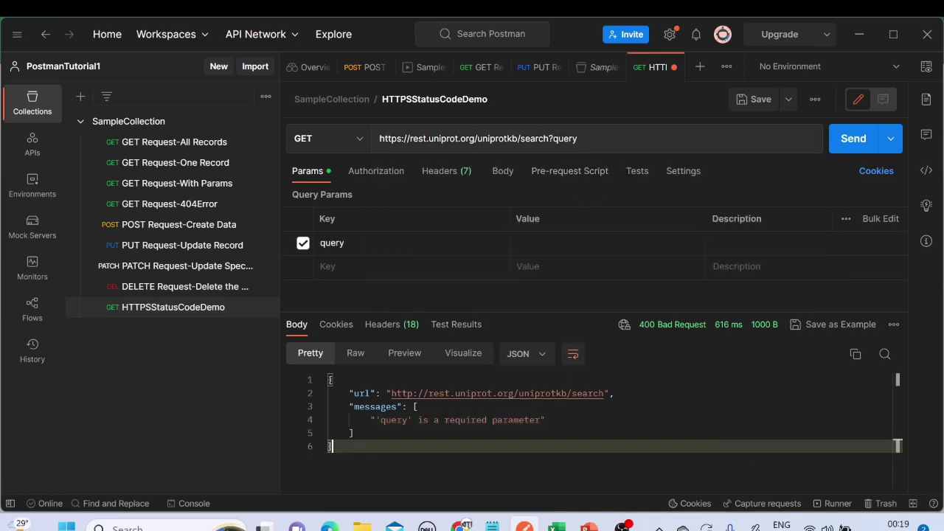
Set the query parameter's value to 2 and send the GET request
left_click_drag(578, 138, 563, 138)
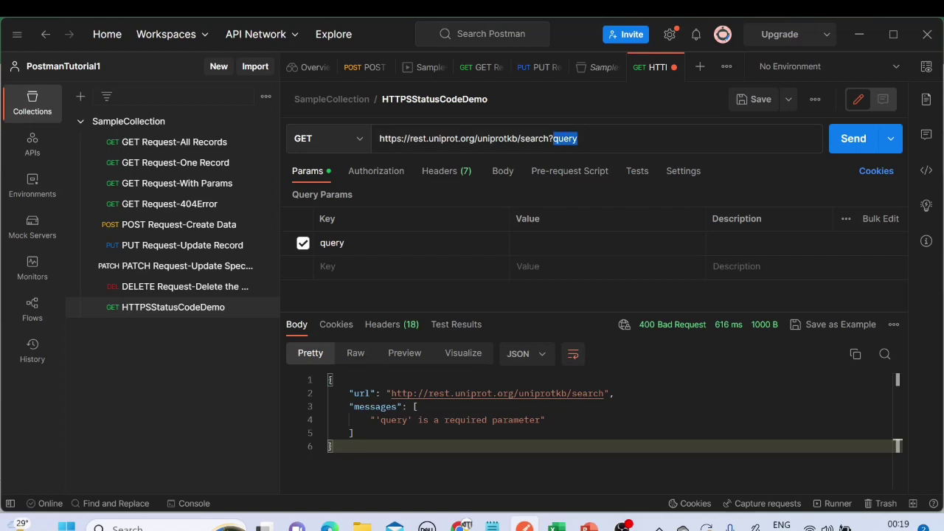
left_click(586, 138)
key("End")
type("=2")
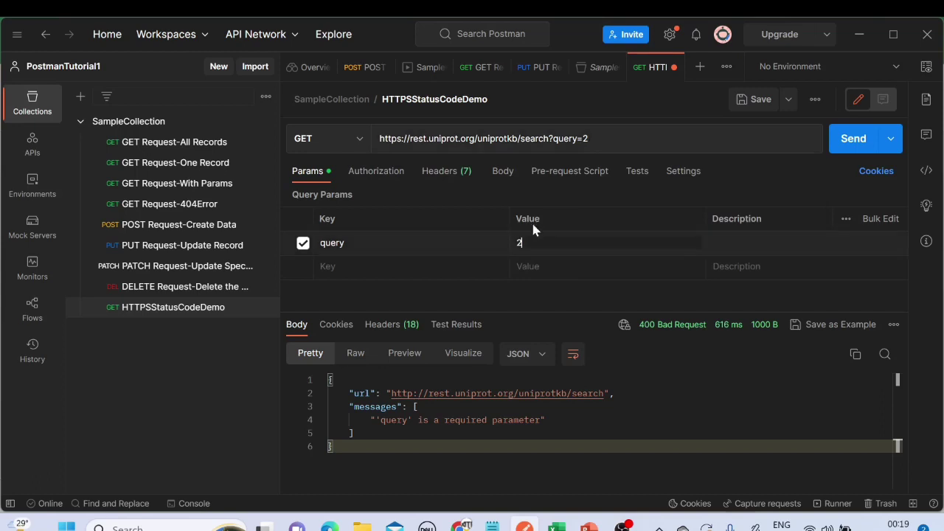
left_click(846, 146)
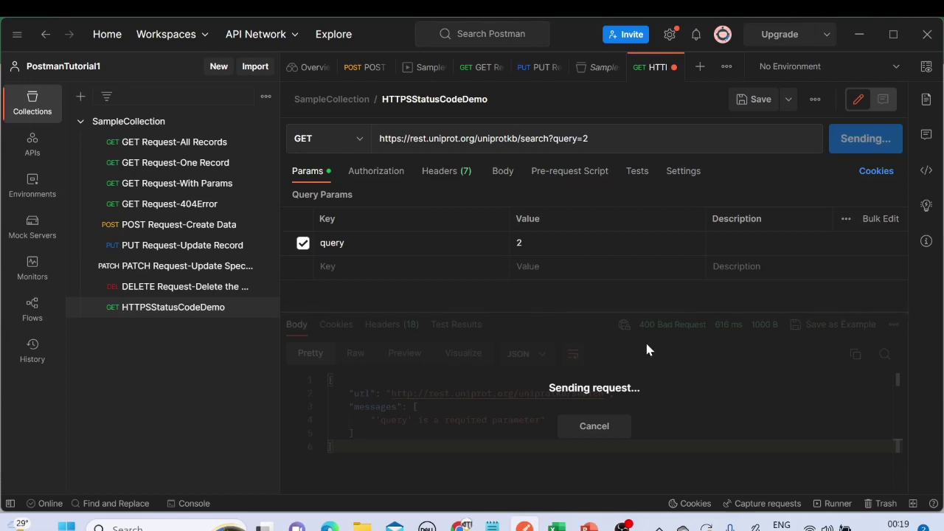
left_click(593, 426)
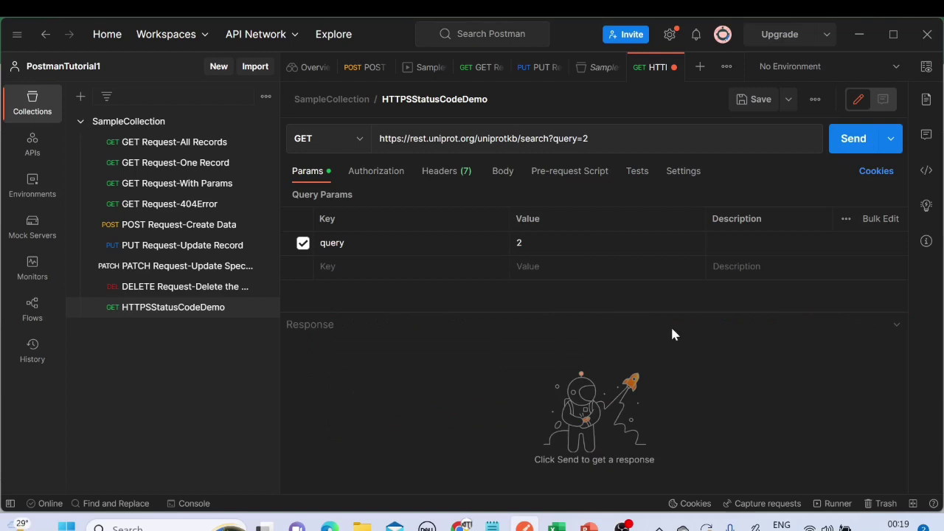
key("ctrl+Return")
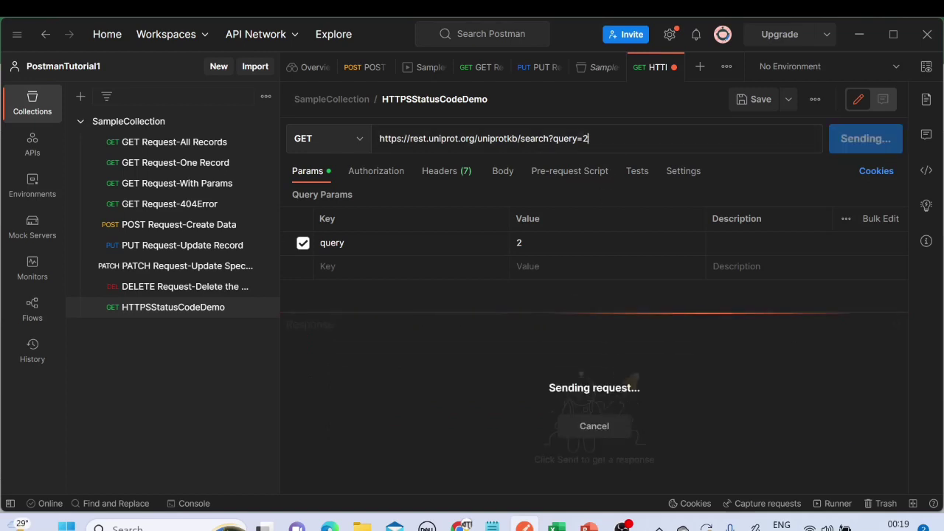
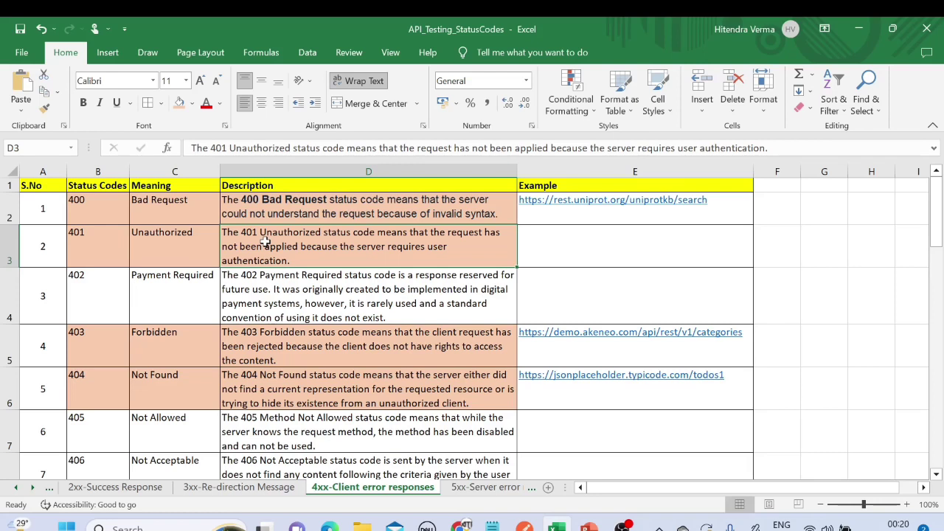
In the Excel status code sheet, review the rows for 401 Unauthorized and 402 Payment Required
left_click(171, 244)
left_click(105, 238)
left_click(264, 295)
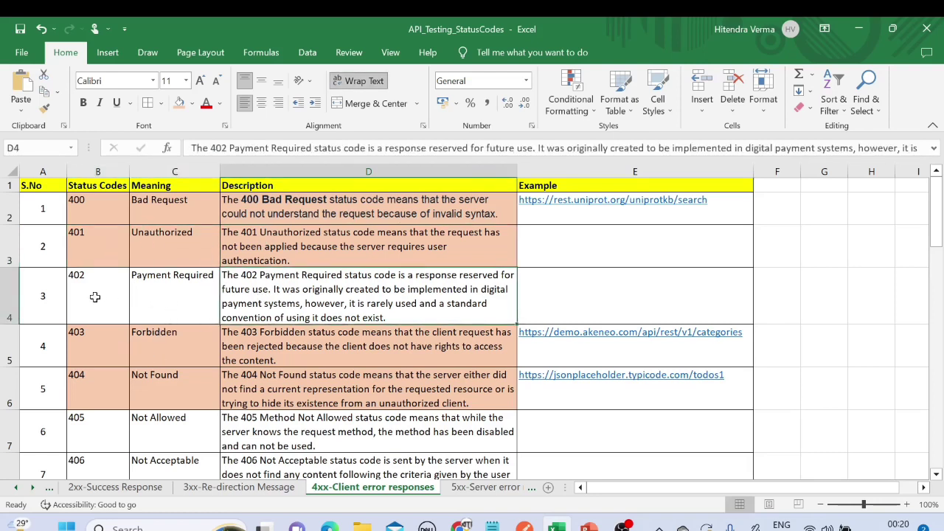
left_click_drag(95, 296, 184, 297)
left_click(184, 297)
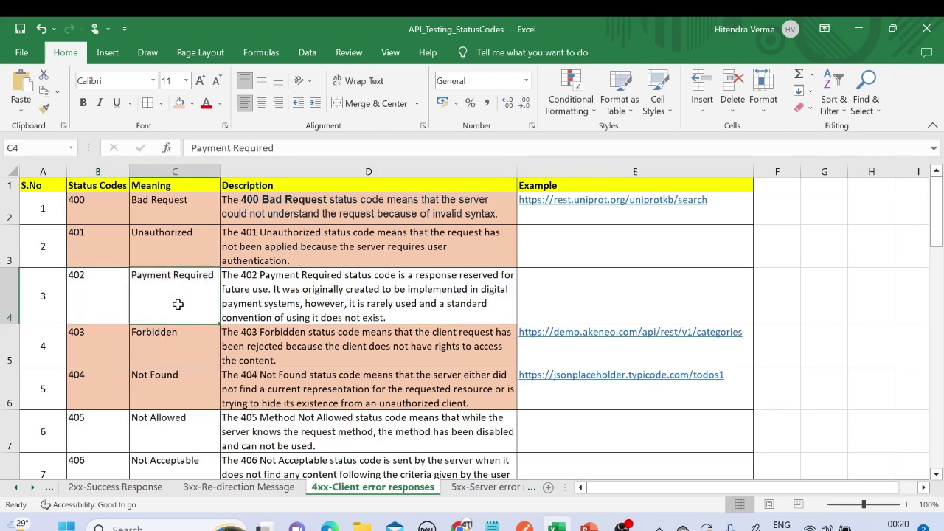
Examine the code, meaning and description of the 403 Forbidden entry
left_click(116, 345)
left_click(181, 343)
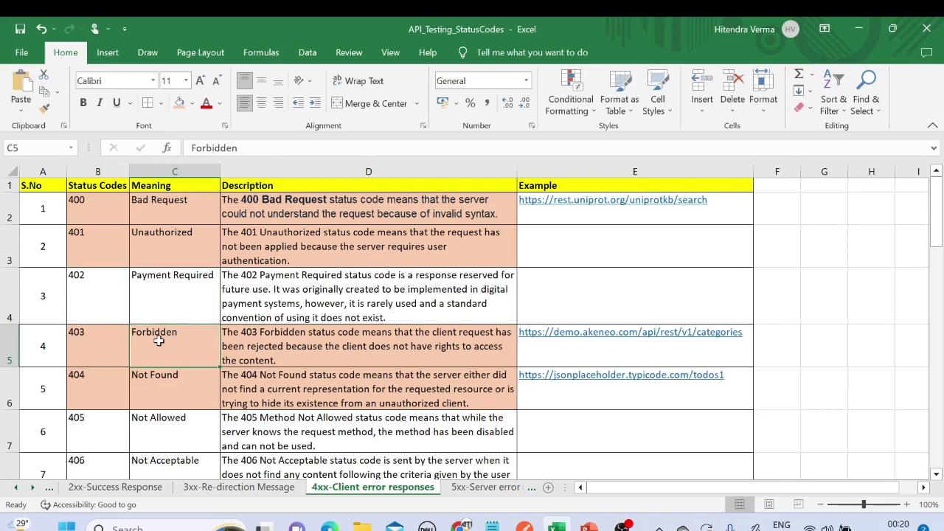
left_click(242, 343)
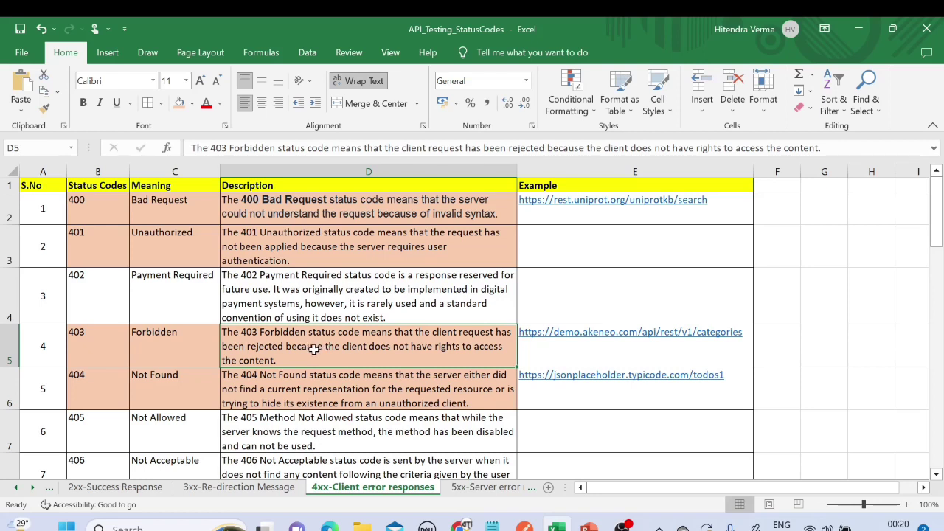
key("Left")
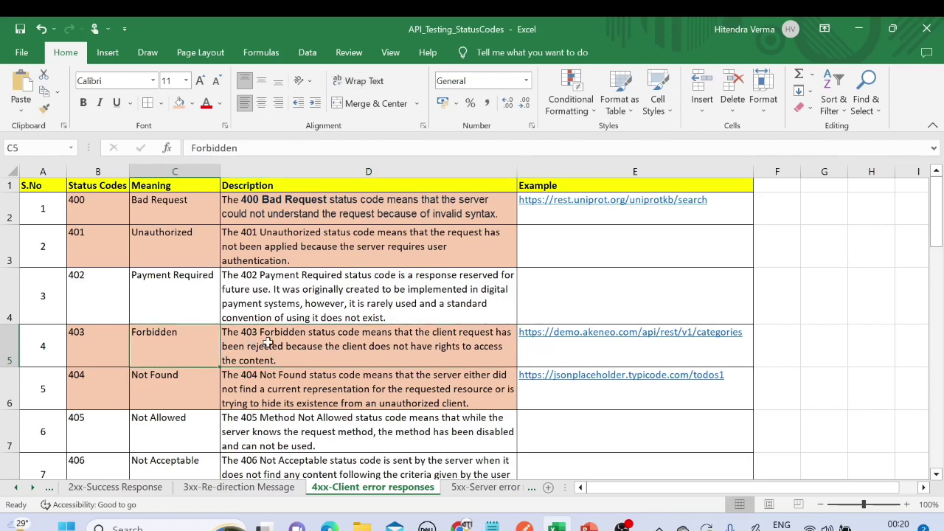
left_click(258, 343)
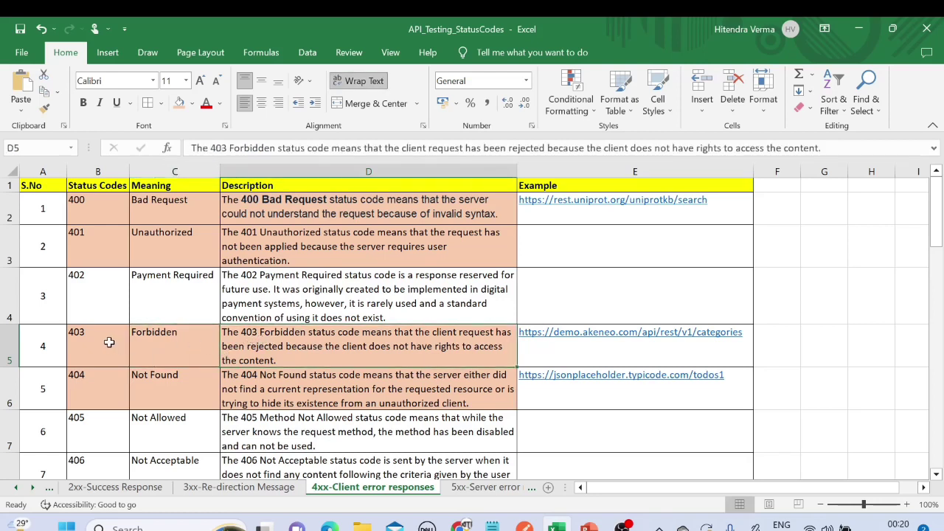
left_click(108, 343)
left_click(143, 342)
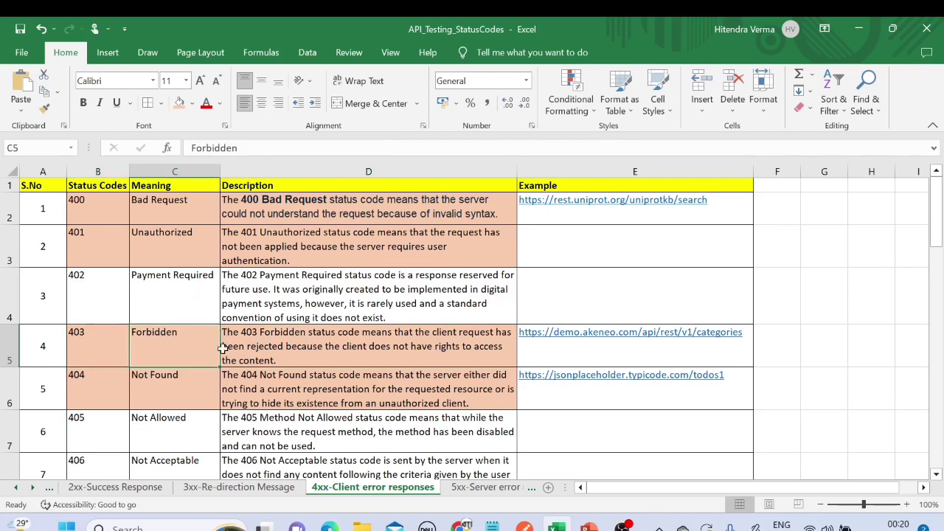
Compare the 401 Unauthorized entry with the 403 Forbidden entry, checking the description of each
left_click(169, 242)
left_click(91, 246)
left_click(112, 348)
left_click(115, 250)
left_click(157, 241)
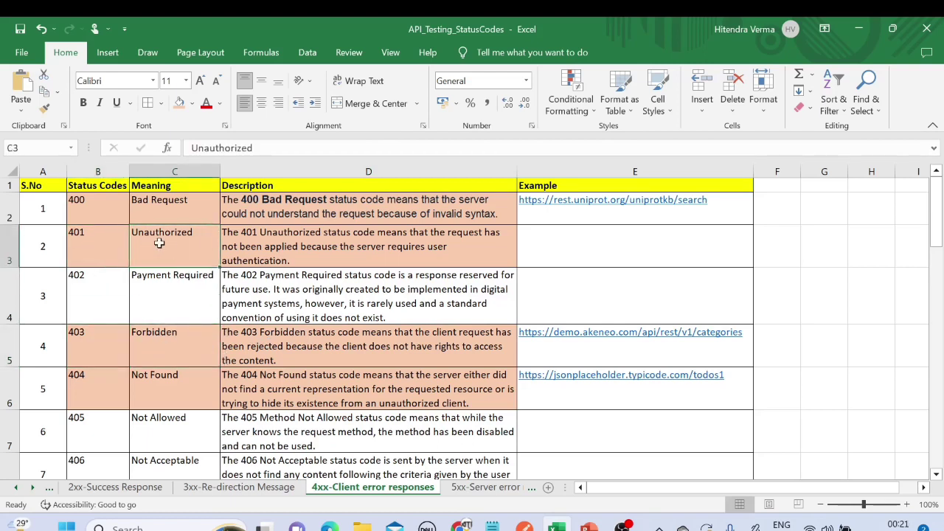
left_click(280, 244)
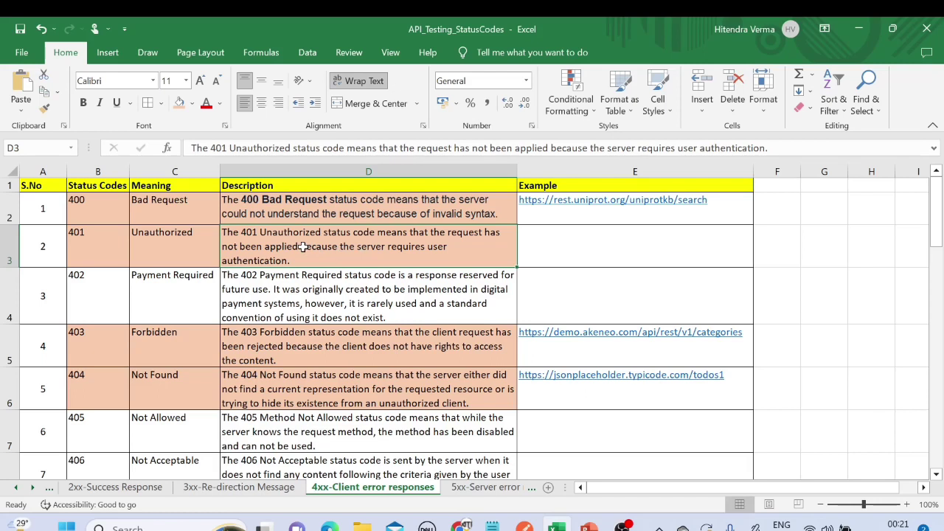
left_click(192, 246)
left_click(110, 246)
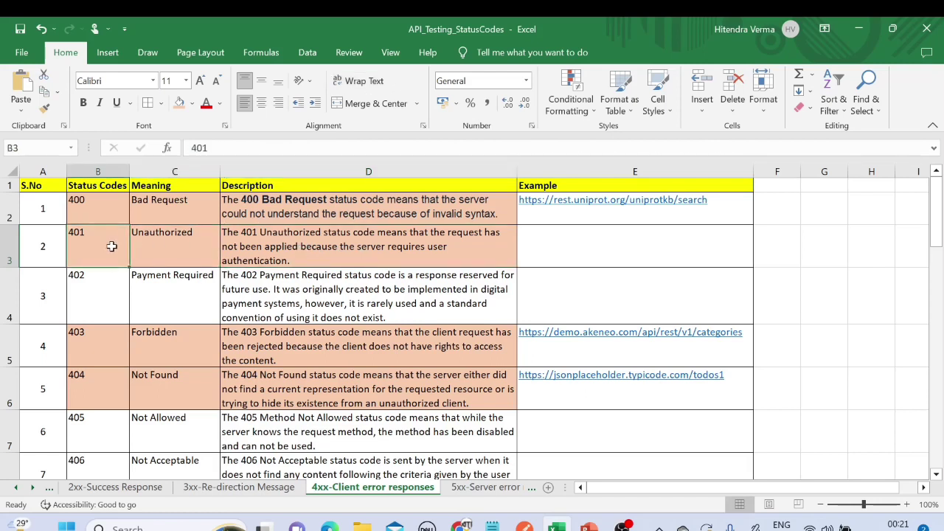
left_click(102, 344)
left_click(151, 344)
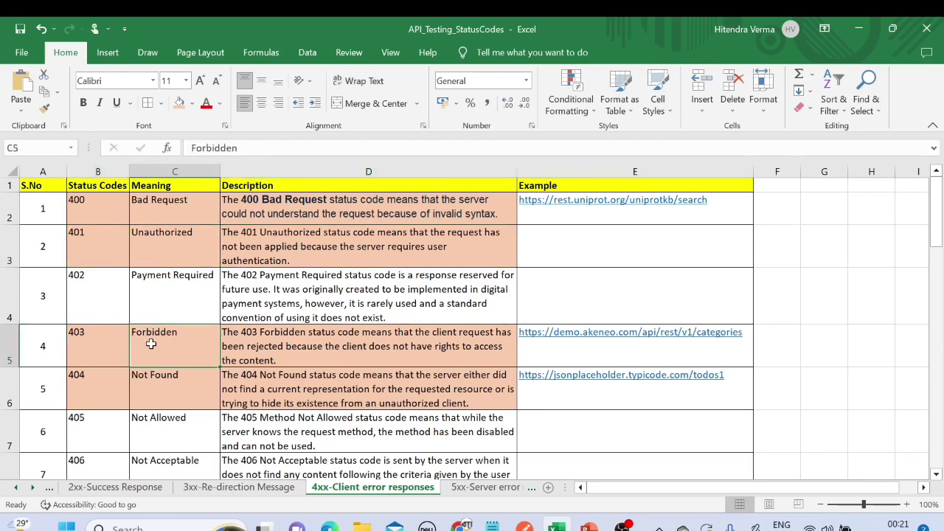
left_click(271, 344)
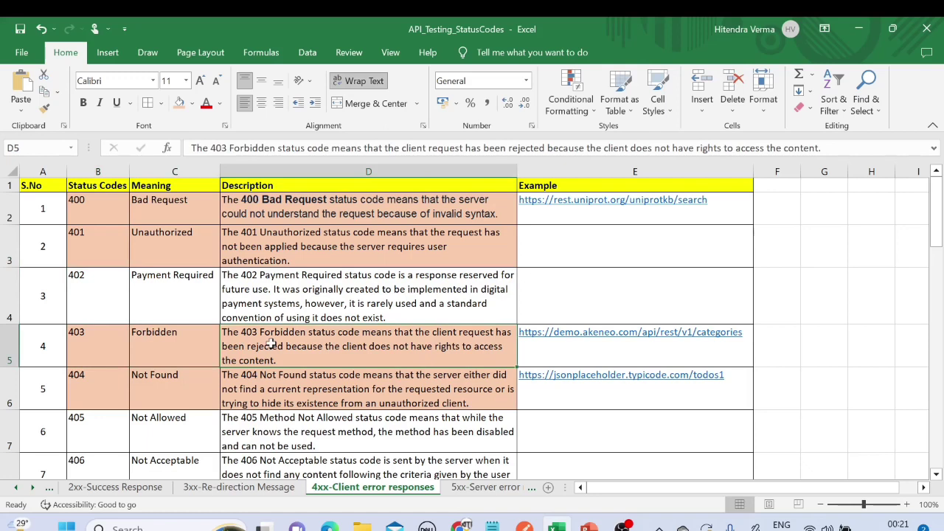
left_click(177, 349)
key("Left")
left_click(399, 343)
key("Right")
key("ctrl+c")
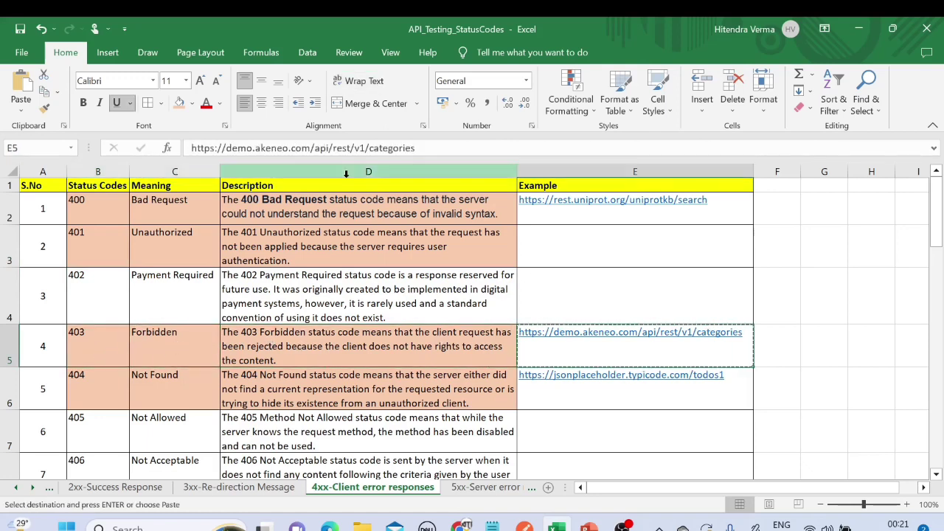
left_click_drag(414, 147, 191, 148)
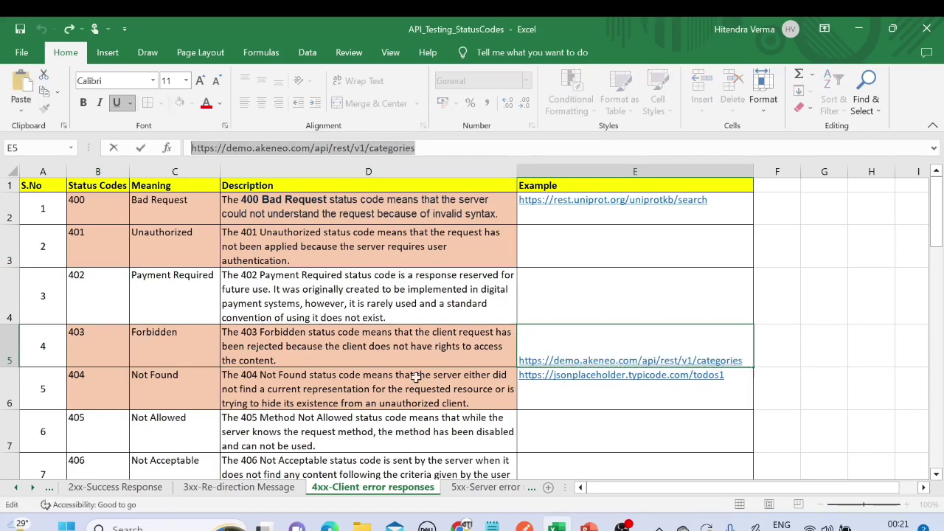
left_click(524, 527)
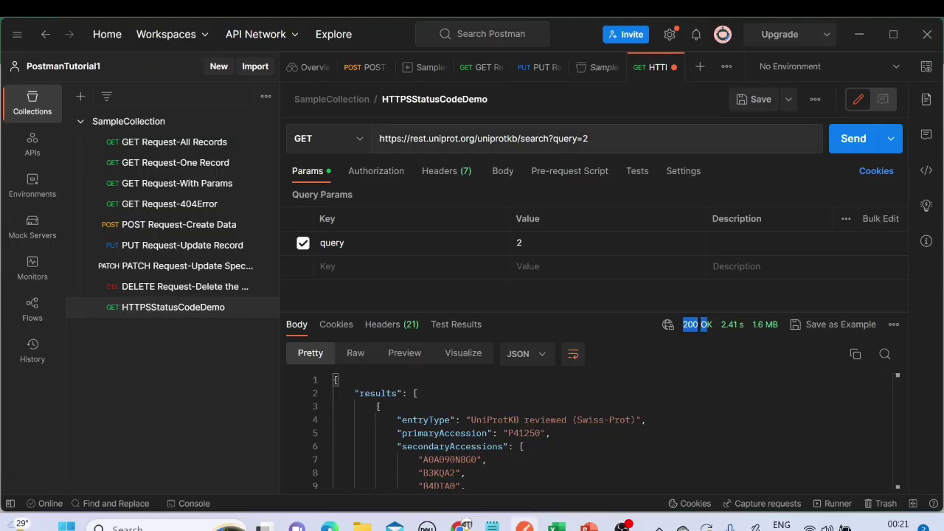
left_click_drag(590, 138, 363, 142)
key("ctrl+v")
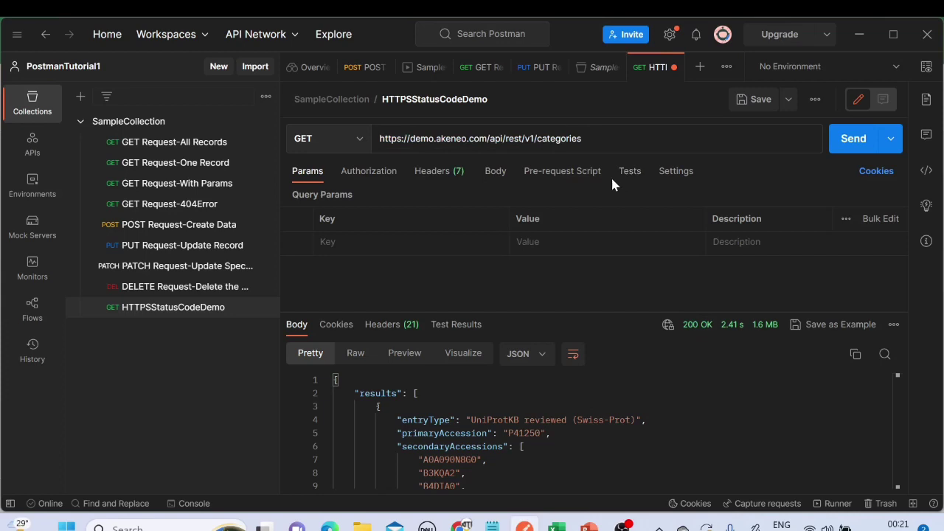
left_click(850, 148)
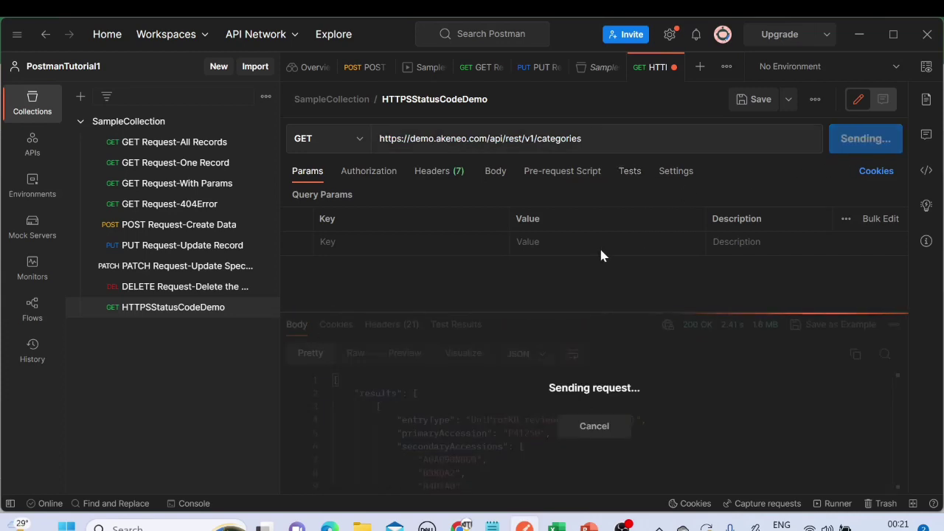
left_click_drag(652, 325, 707, 335)
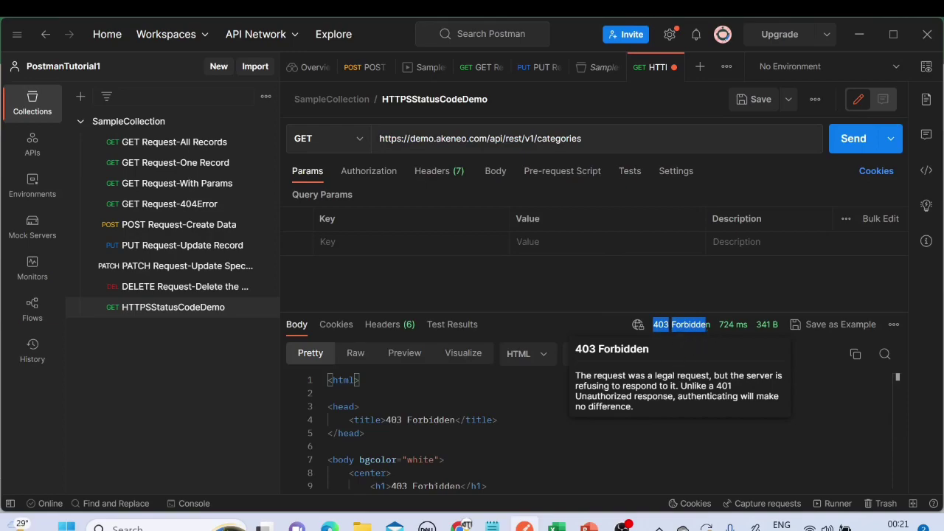
Return to Excel and check the descriptions of the 403 Forbidden and 404 Not Found codes
key("alt+Tab")
left_click(299, 342)
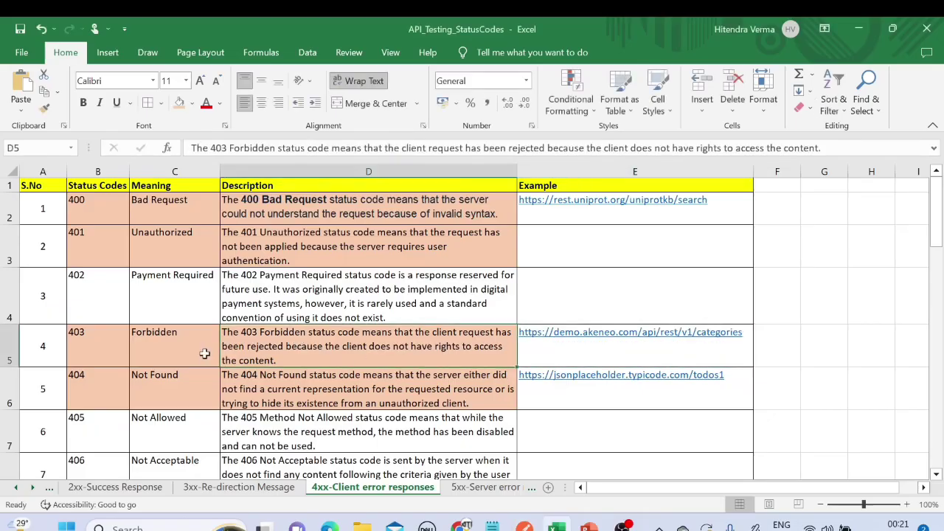
left_click(204, 359)
left_click(156, 384)
left_click(248, 389)
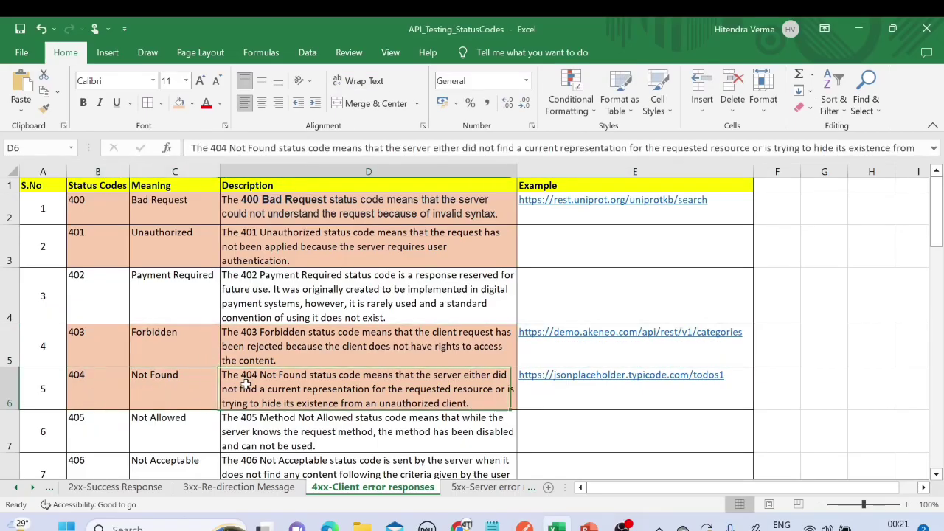
key("Right")
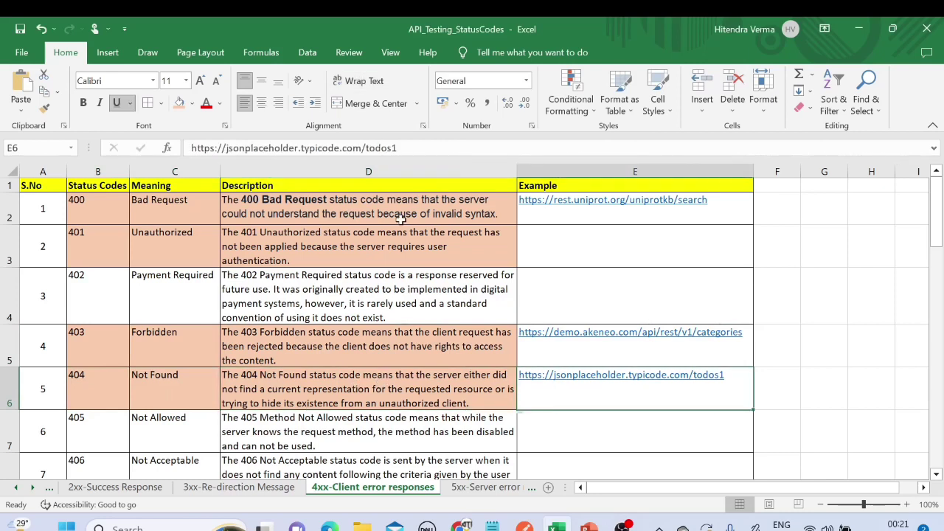
left_click_drag(398, 147, 191, 147)
key("ctrl+c")
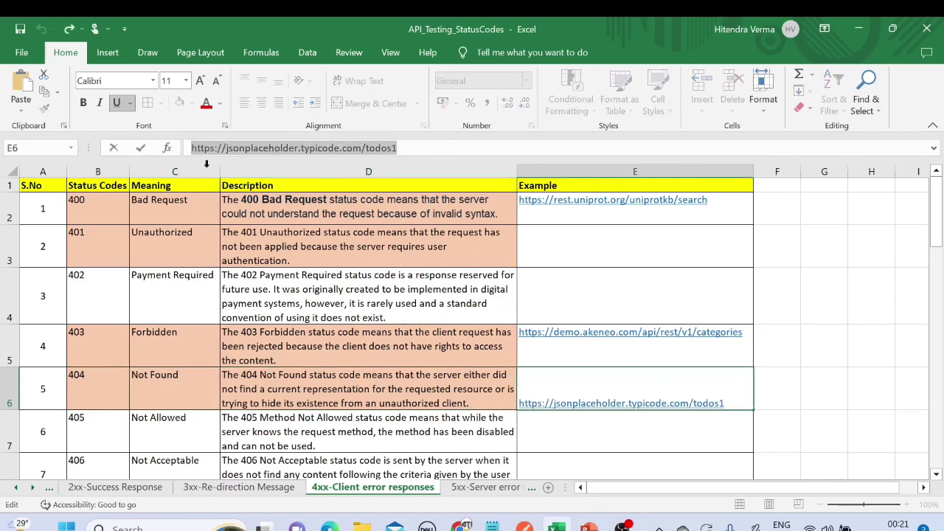
left_click(303, 338)
left_click(295, 379)
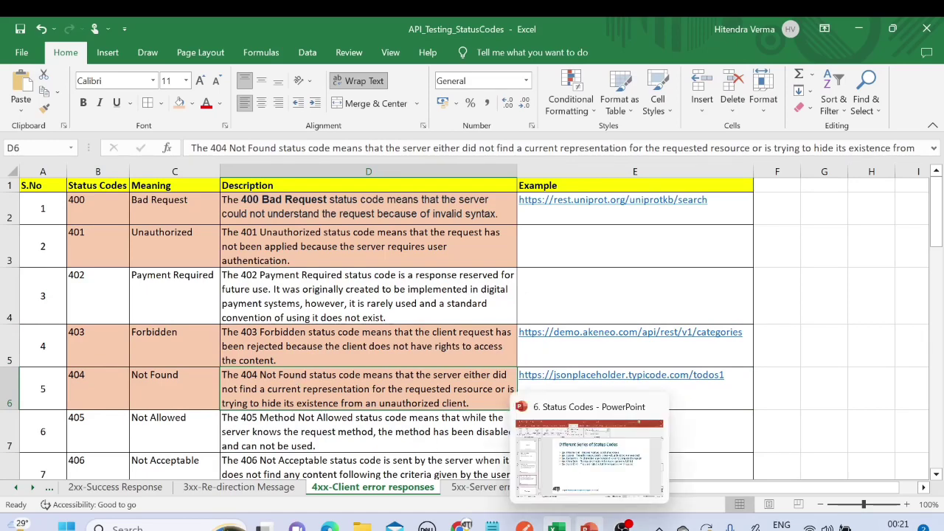
left_click(524, 528)
triple_click(578, 138)
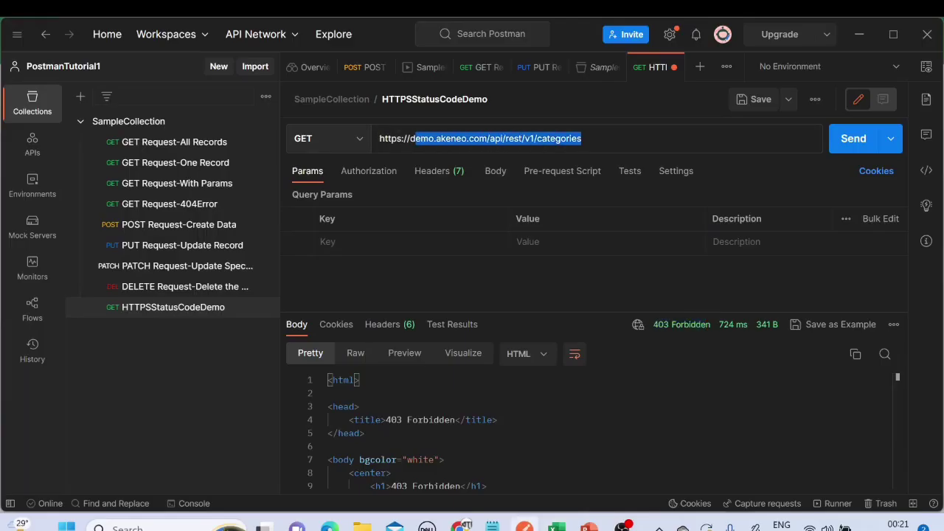
key("ctrl+v")
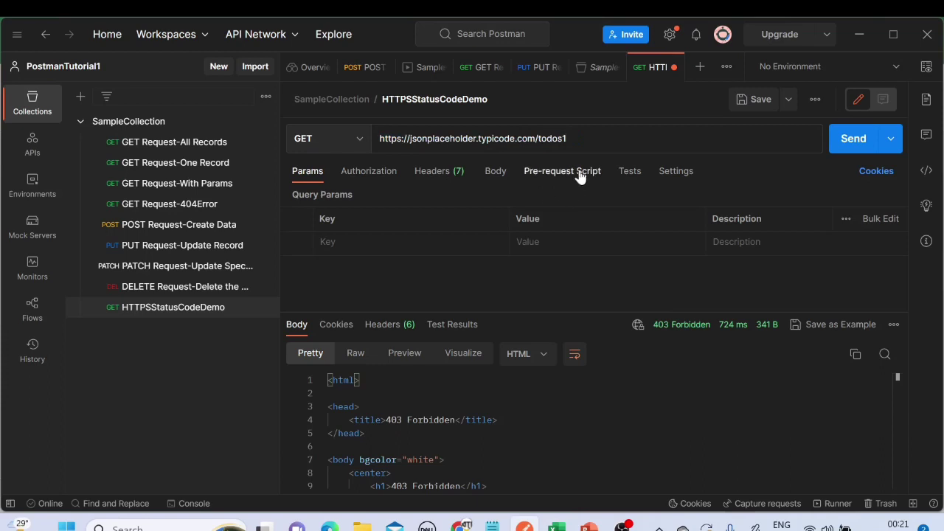
left_click(853, 137)
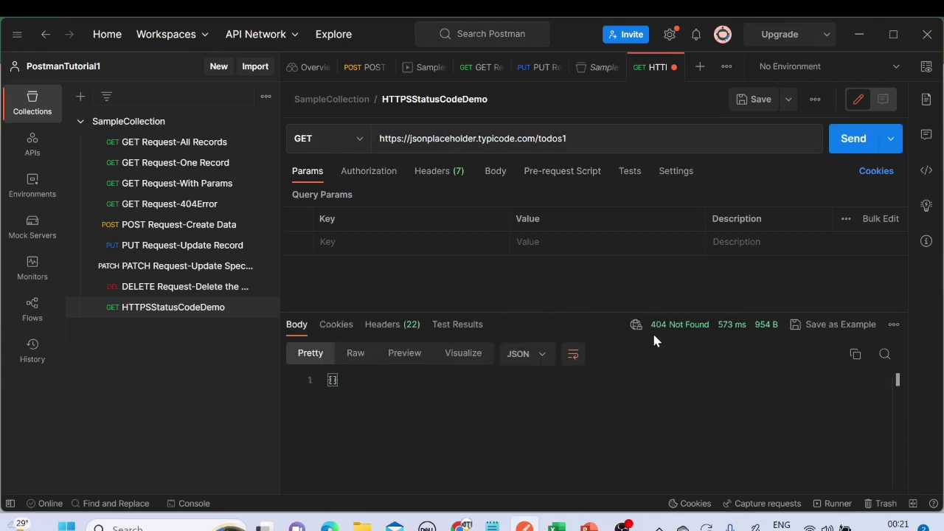
left_click_drag(648, 336, 699, 334)
left_click_drag(568, 138, 537, 138)
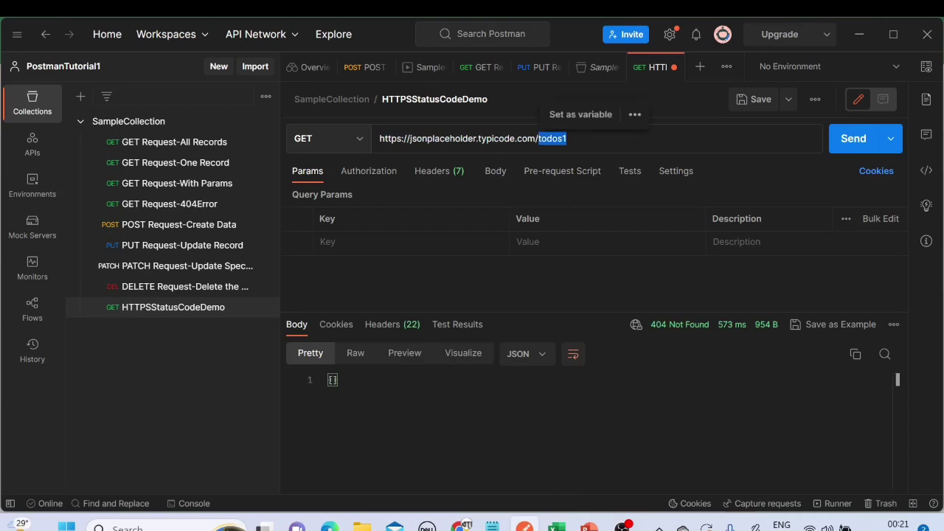
left_click(566, 139)
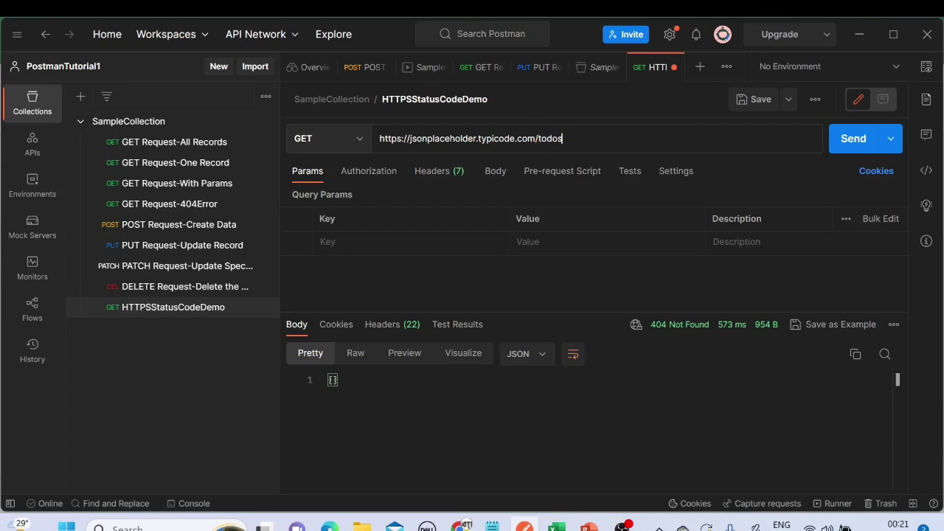
key("ctrl+Return")
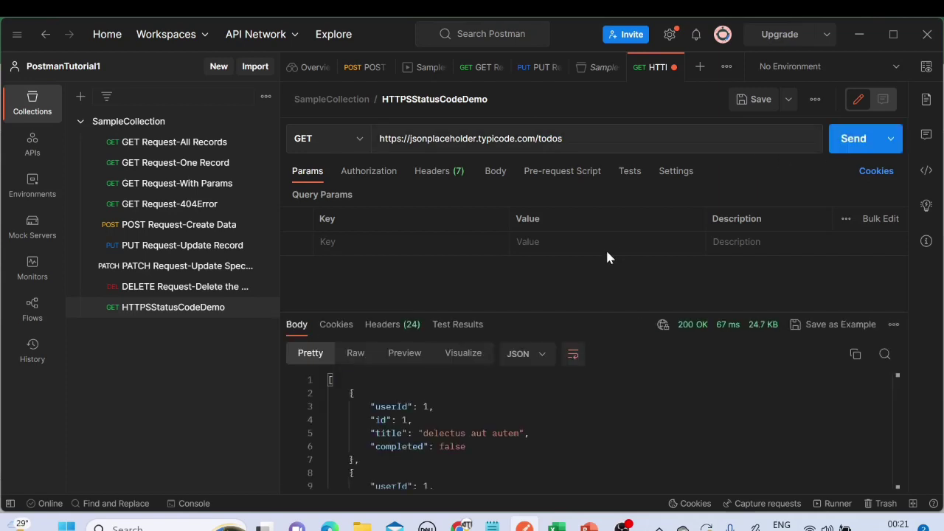
left_click_drag(678, 326, 706, 327)
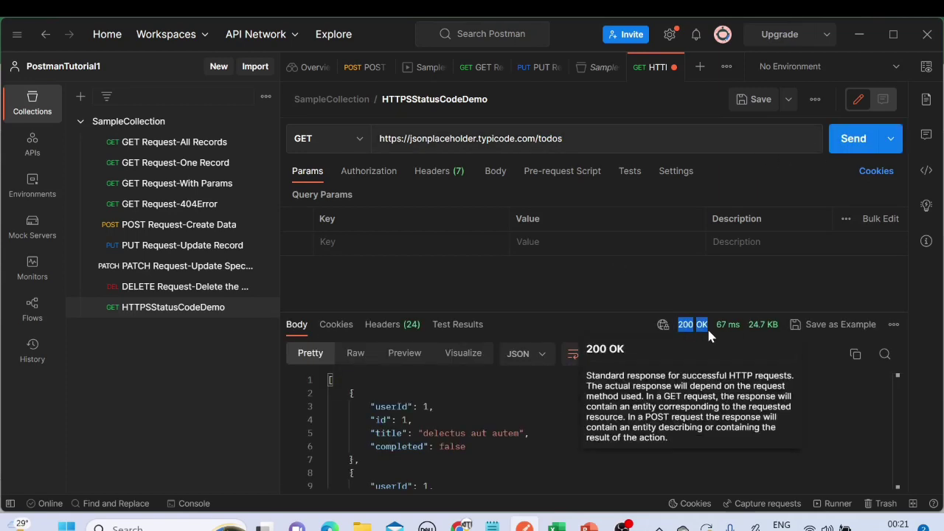
left_click(583, 147)
type("123")
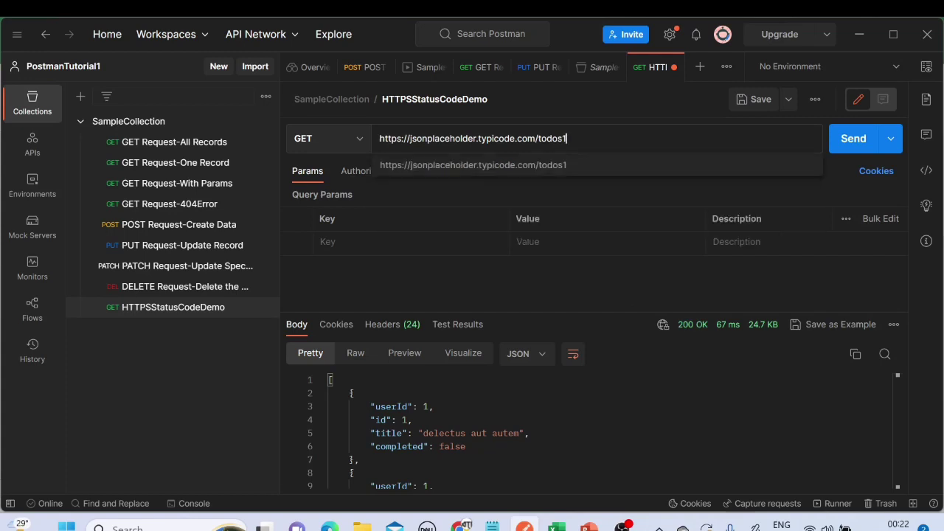
left_click(840, 142)
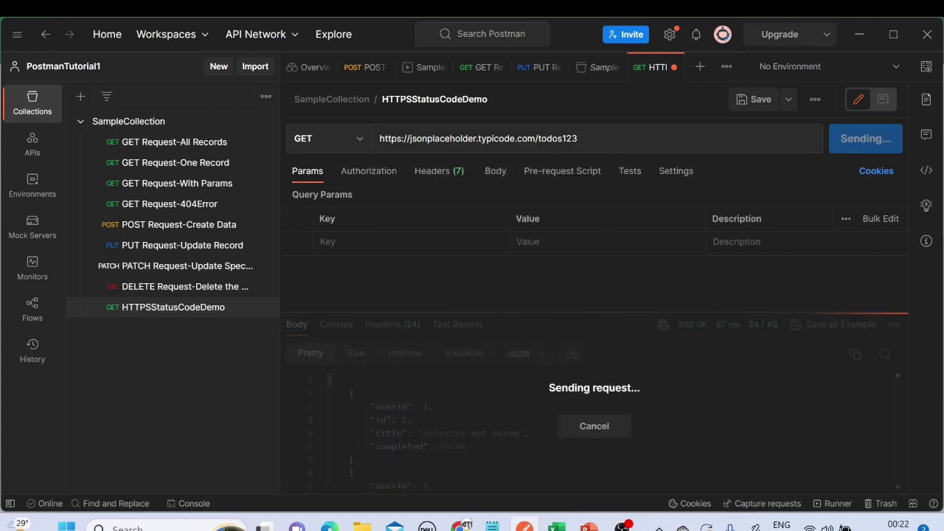
left_click_drag(650, 325, 707, 333)
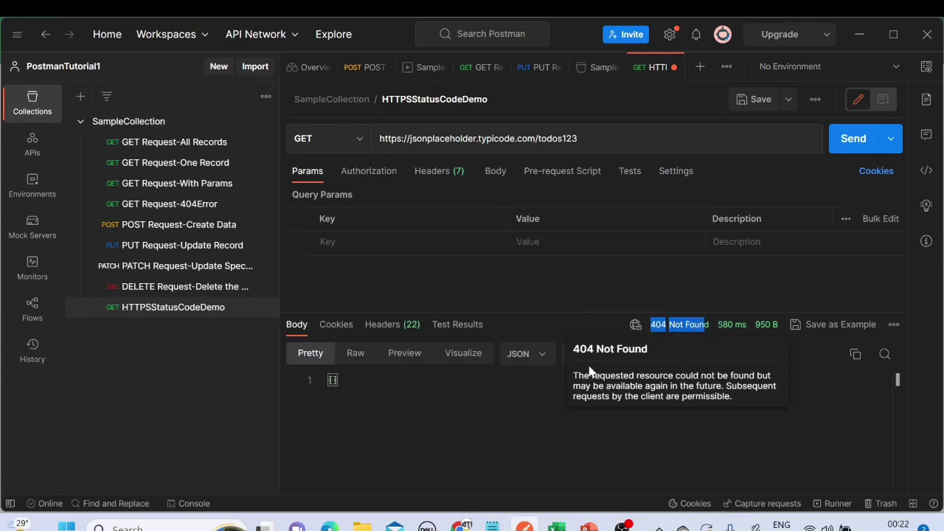
Return to Excel and review the code and description of the 404 Not Found row
key("alt+Tab")
left_click(385, 364)
left_click(388, 391)
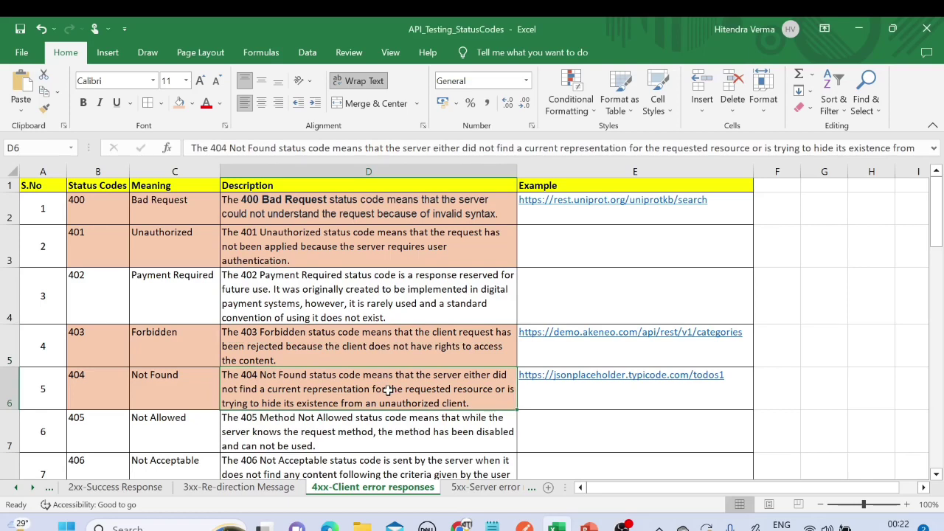
left_click(140, 377)
left_click(310, 390)
Look through the remaining client error codes from 405 Not Allowed onward
scroll(287, 374, "down", 1)
scroll(288, 374, "down", 2)
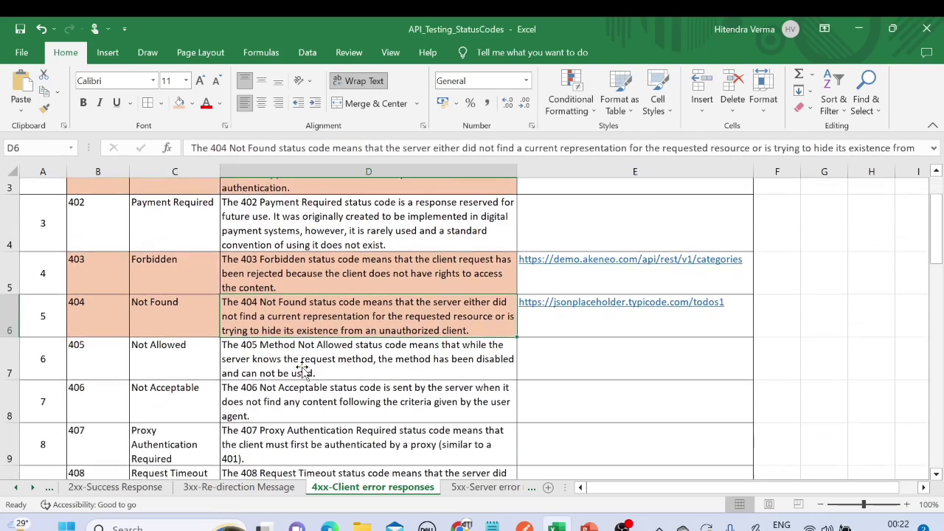
left_click(112, 316)
left_click_drag(130, 323, 169, 372)
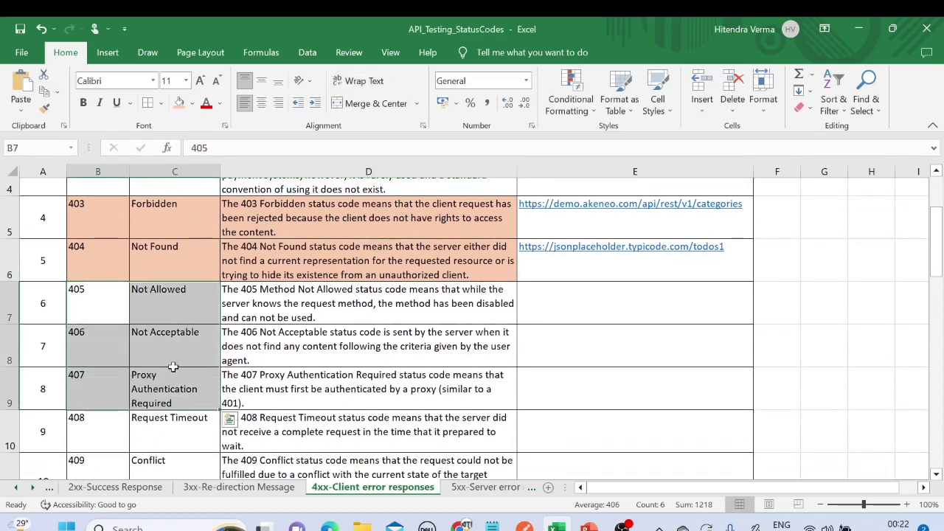
scroll(132, 316, "down", 1)
scroll(136, 324, "down", 2)
scroll(139, 332, "down", 4)
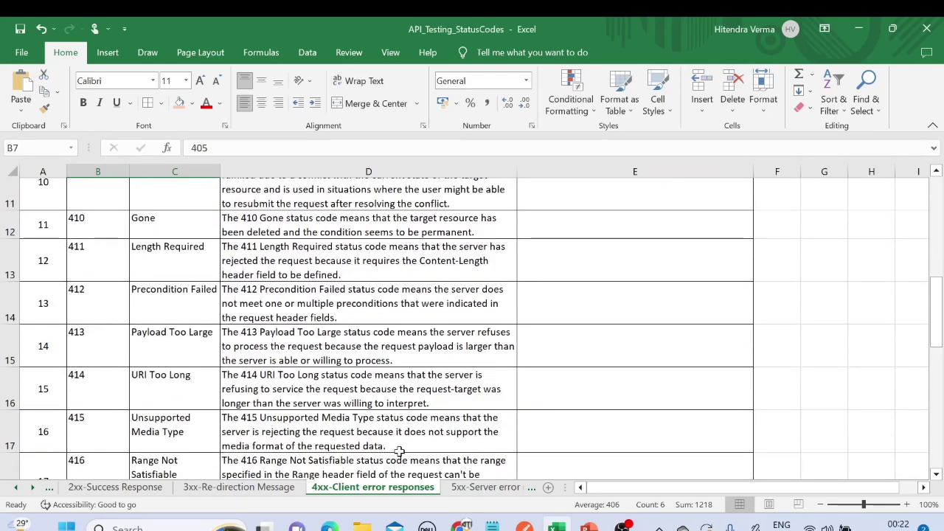
Open the 5xx-Server error responses sheet and examine the code, meaning and description of 500 Internal Server Error
left_click(481, 486)
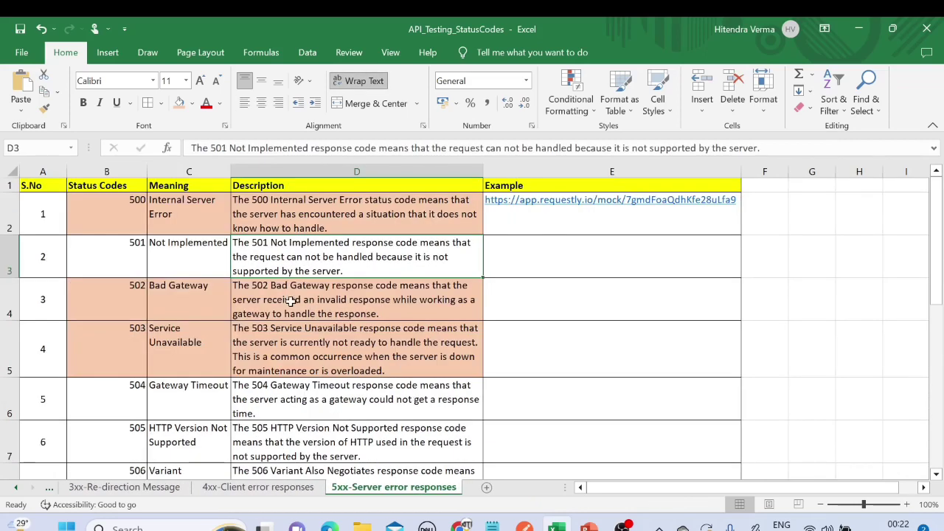
left_click(143, 214)
left_click(251, 218)
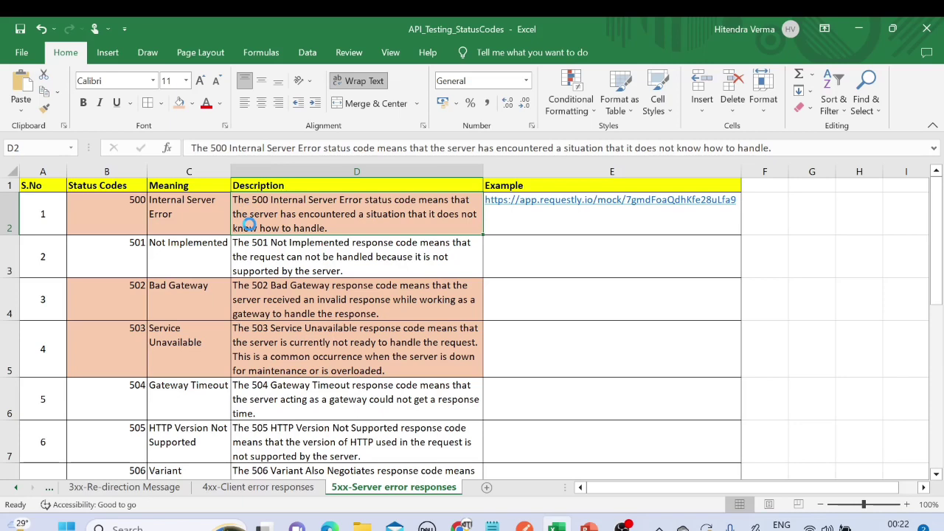
left_click_drag(140, 205, 205, 215)
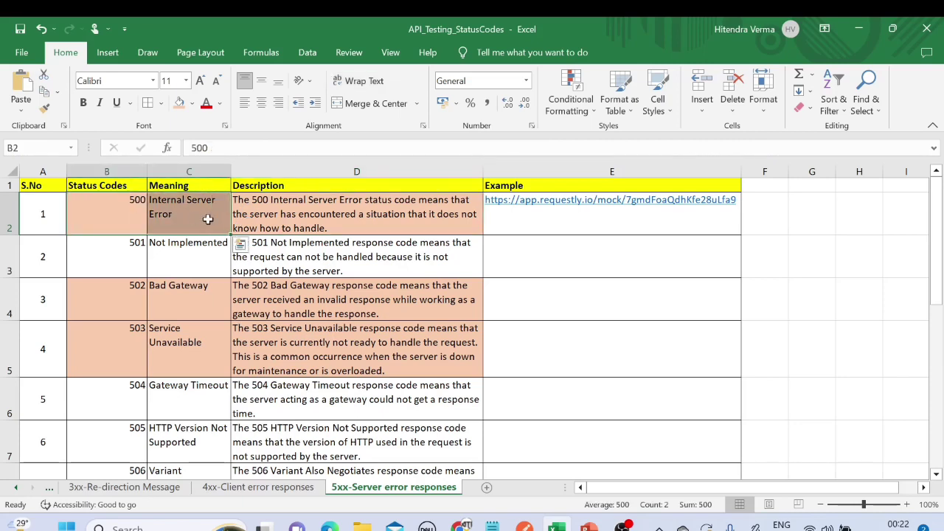
left_click(245, 214)
key("Right")
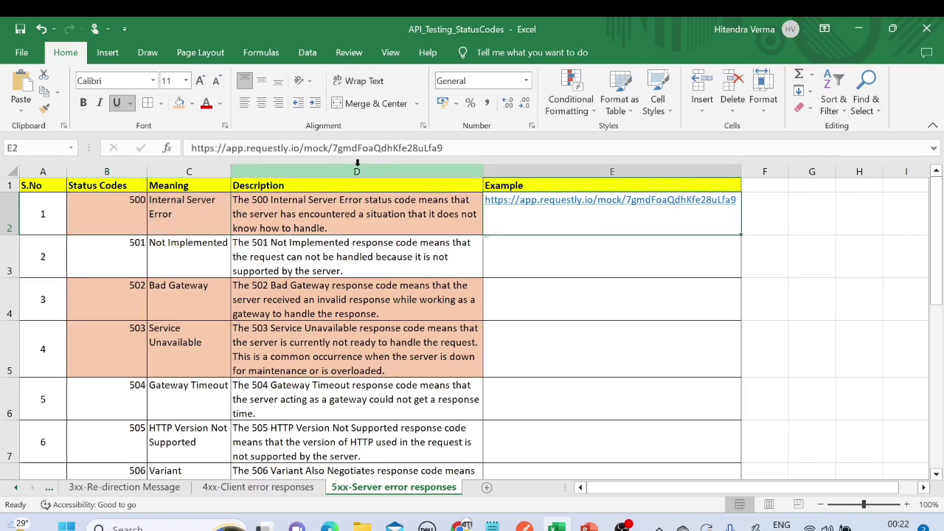
left_click_drag(443, 147, 191, 148)
key("ctrl+c")
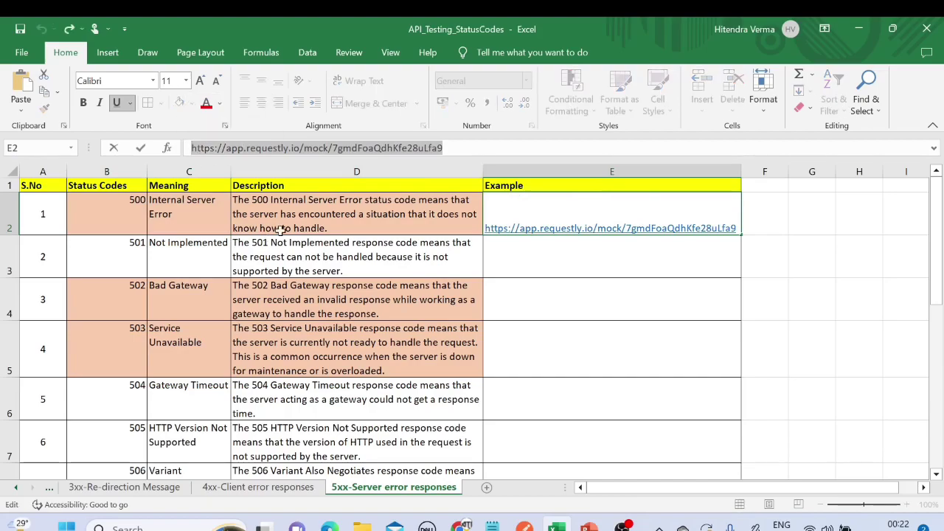
left_click(273, 230)
left_click(524, 527)
triple_click(485, 137)
key("ctrl+v")
left_click(841, 144)
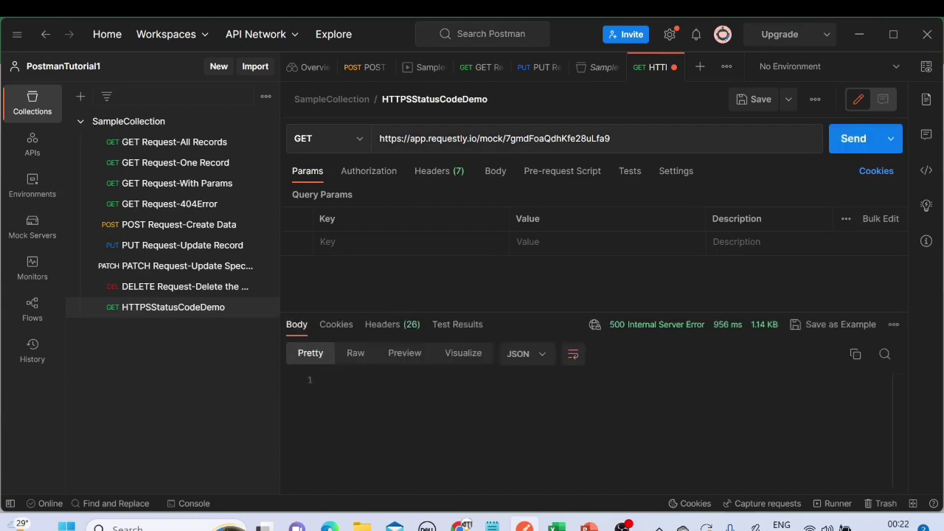
left_click_drag(610, 325, 707, 326)
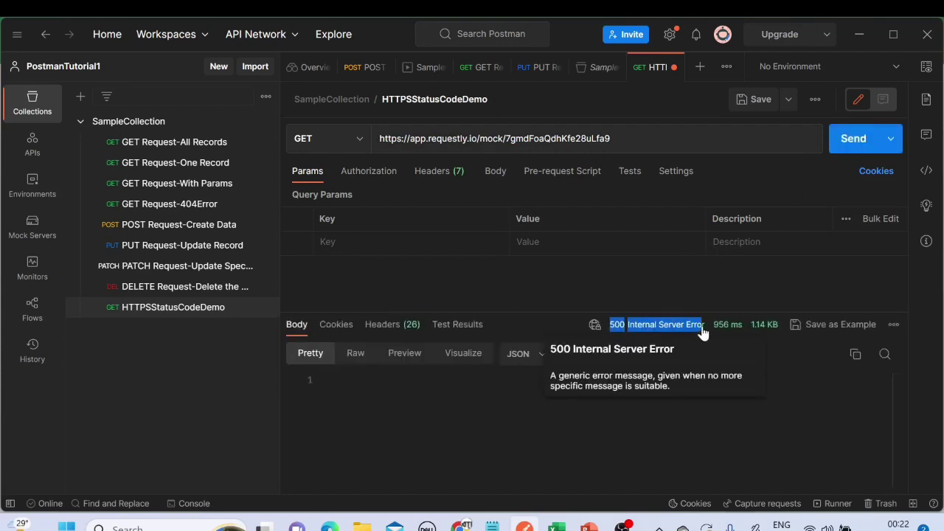
Return to Excel and check the code, meaning and description of the 502 Bad Gateway row
key("alt+Tab")
left_click(298, 267)
left_click(212, 298)
left_click(131, 299)
left_click(219, 300)
left_click(275, 296)
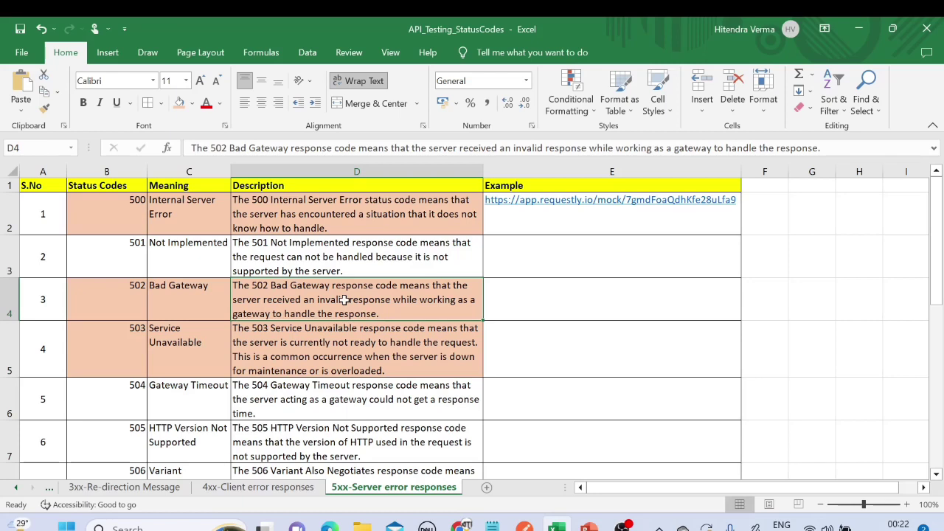
left_click(181, 299)
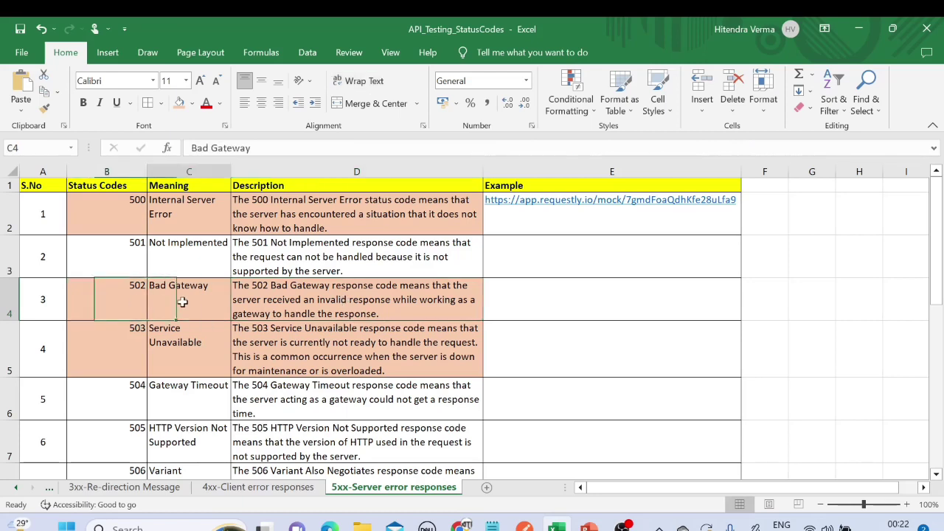
Check the code, meaning and description of the 503 Service Unavailable row
left_click(184, 339)
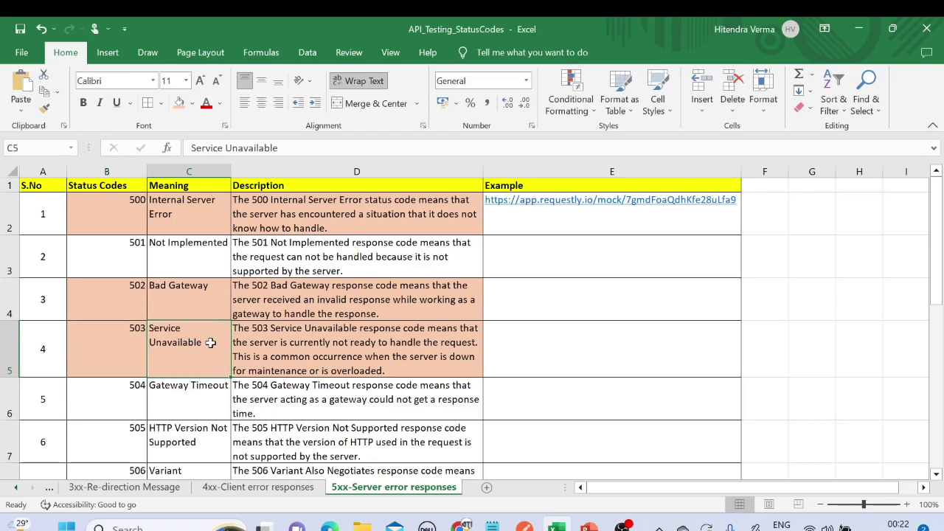
left_click(281, 348)
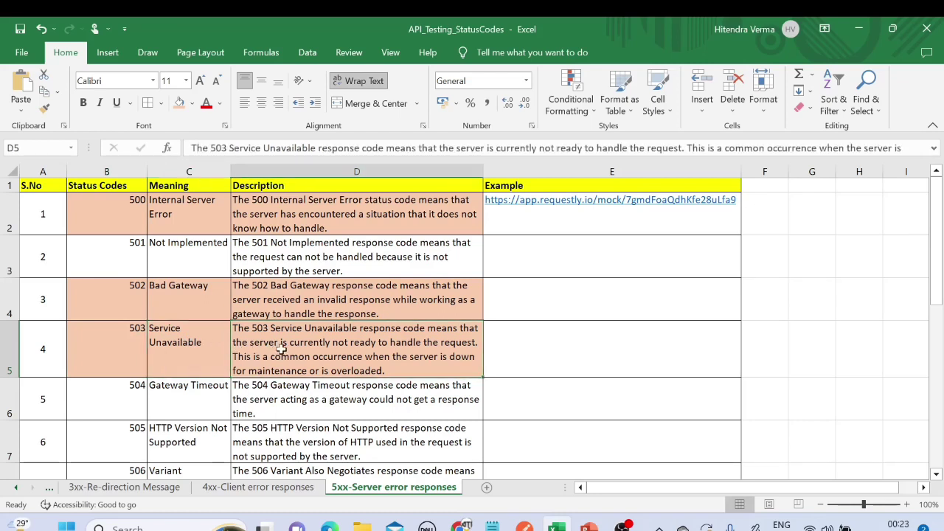
left_click(190, 343)
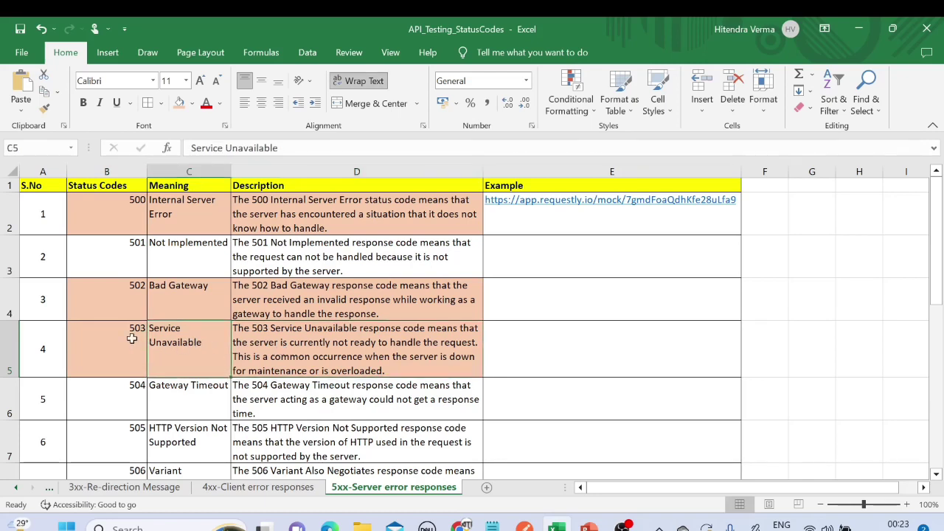
left_click(131, 337)
left_click(179, 342)
Look through the remaining server error codes from 504 Gateway Timeout onward, and return to the 501 Not Implemented description
scroll(217, 300, "down", 1)
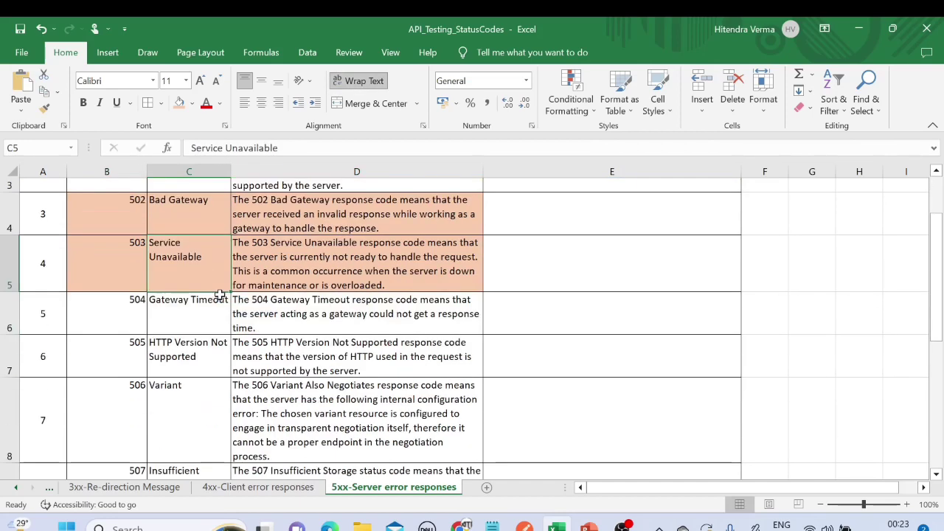
scroll(221, 290, "down", 2)
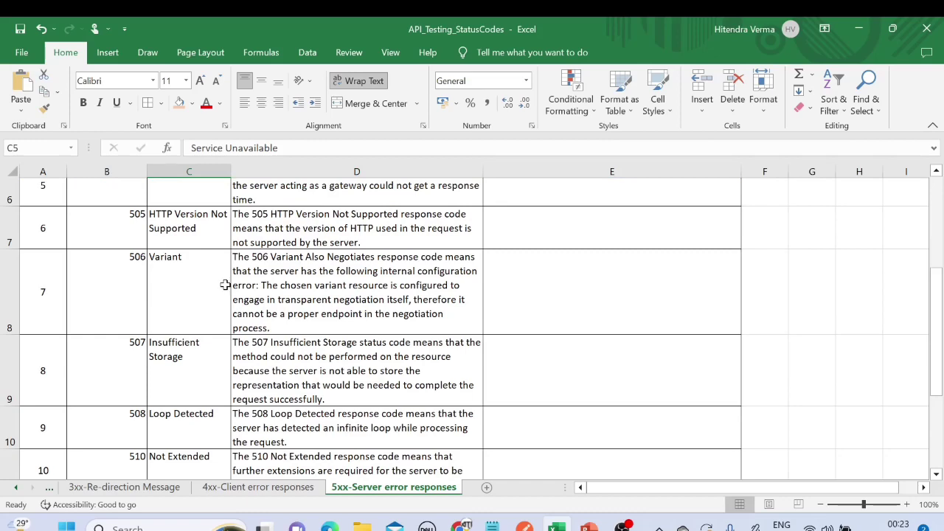
scroll(225, 285, "down", 1)
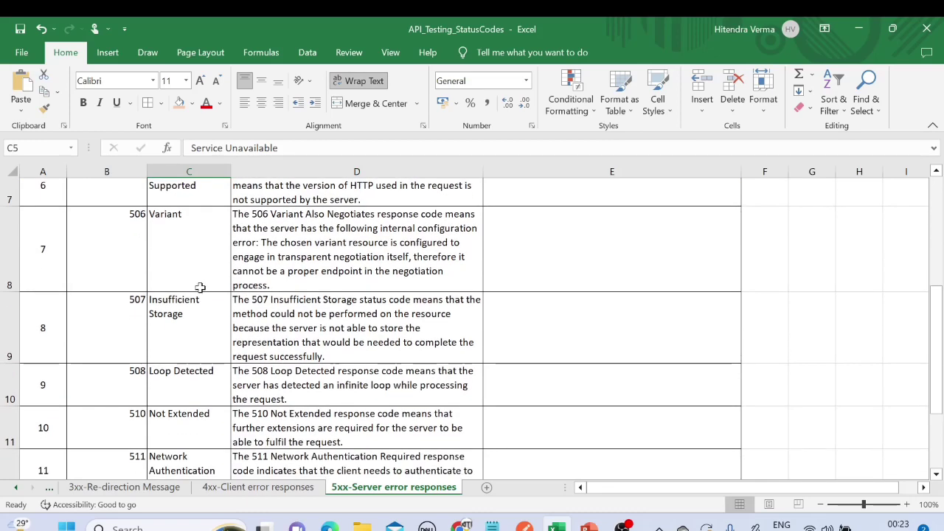
scroll(214, 298, "down", 1)
scroll(219, 304, "up", 4)
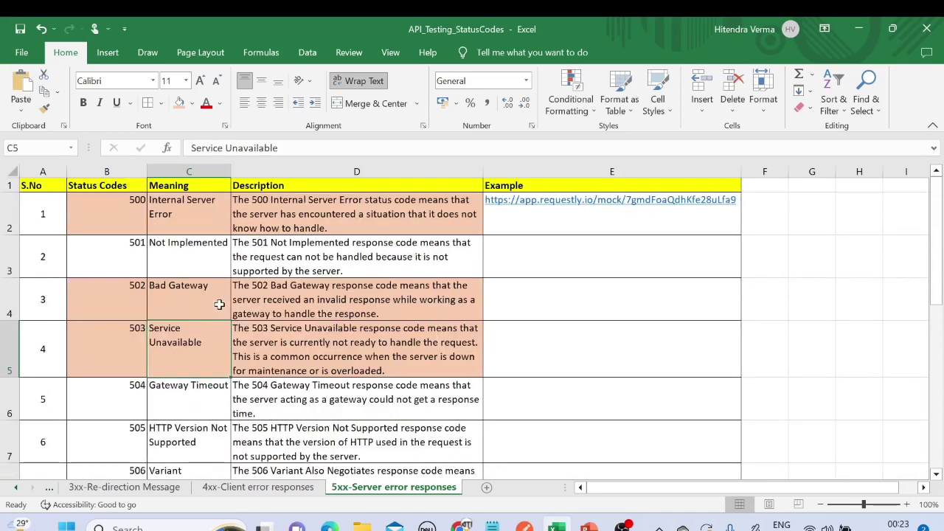
left_click(285, 243)
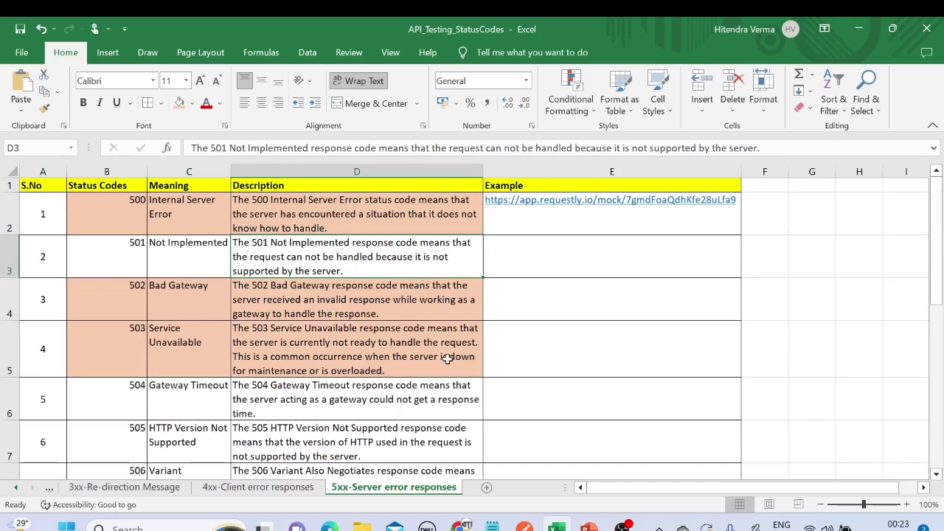
left_click(460, 527)
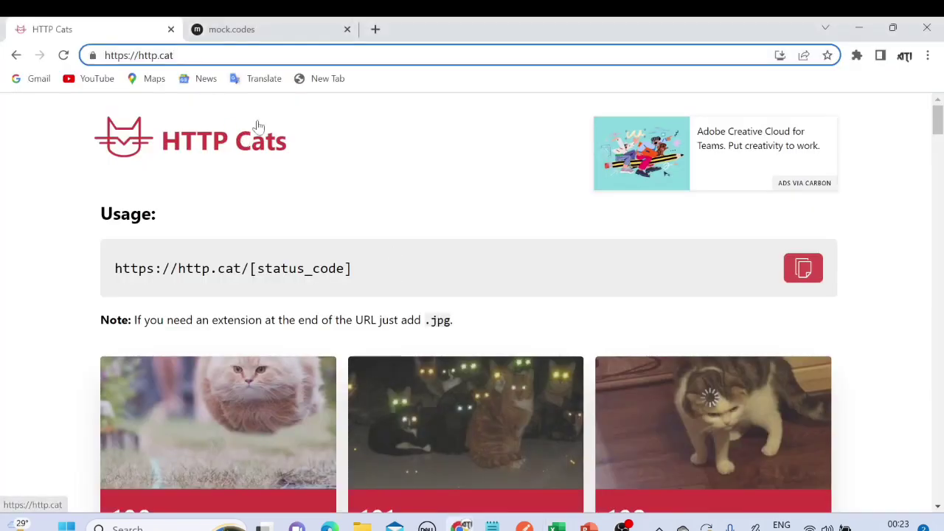
scroll(440, 221, "down", 1)
scroll(438, 203, "up", 1)
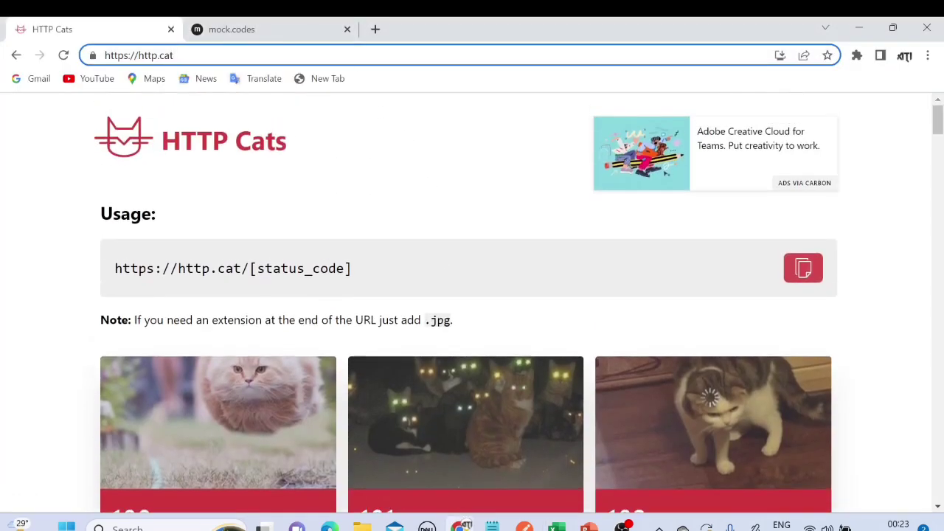
key("Return")
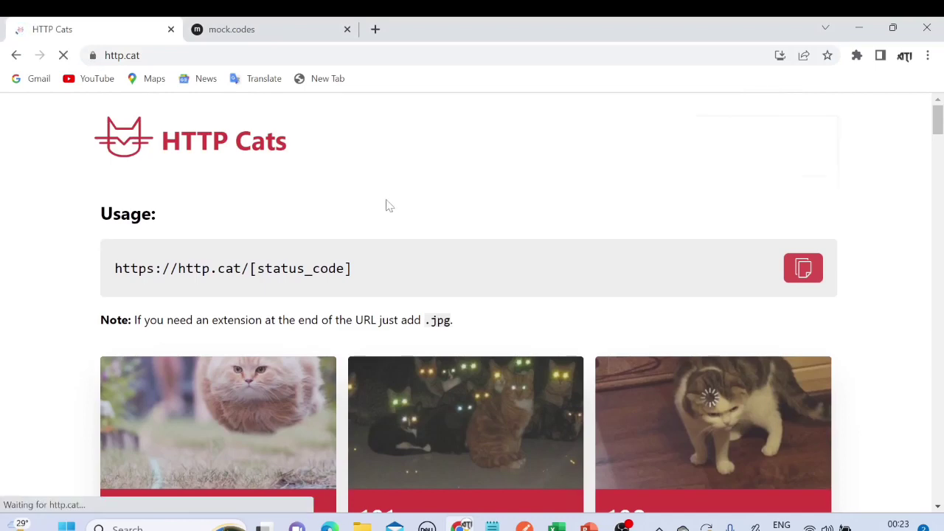
scroll(373, 229, "down", 4)
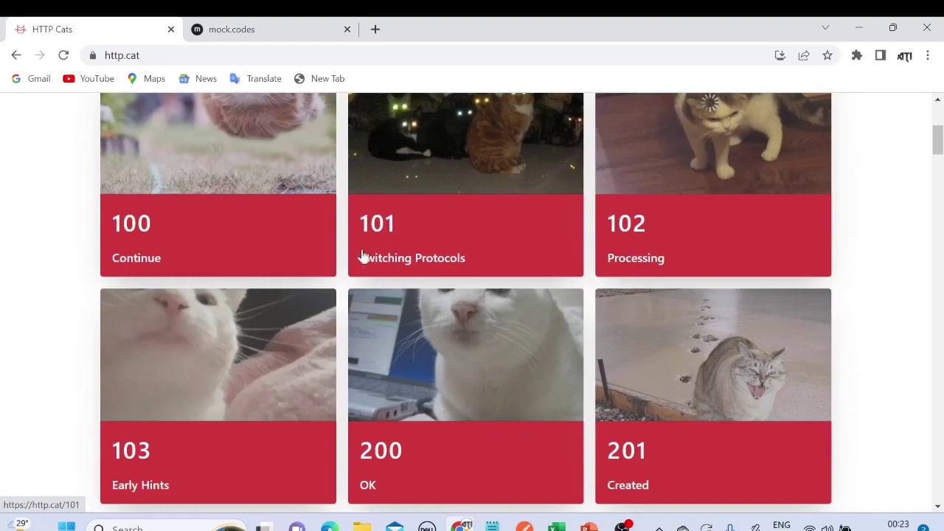
scroll(364, 244, "down", 4)
scroll(450, 233, "down", 9)
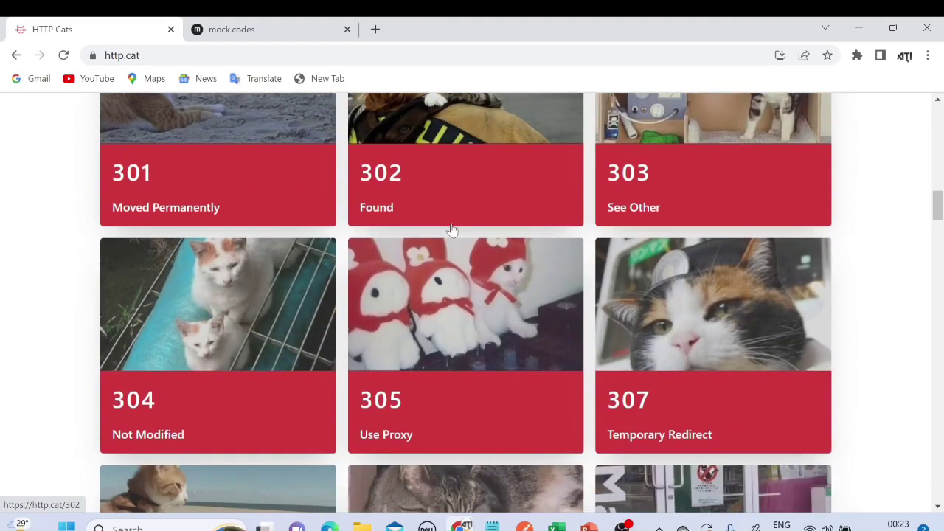
scroll(452, 230, "down", 3)
scroll(451, 226, "up", 20)
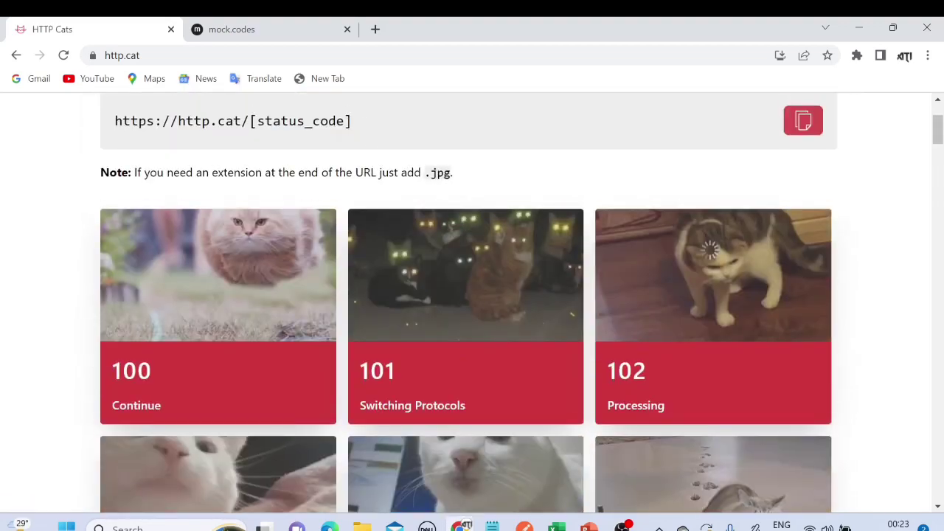
left_click_drag(249, 120, 115, 121)
key("ctrl+c")
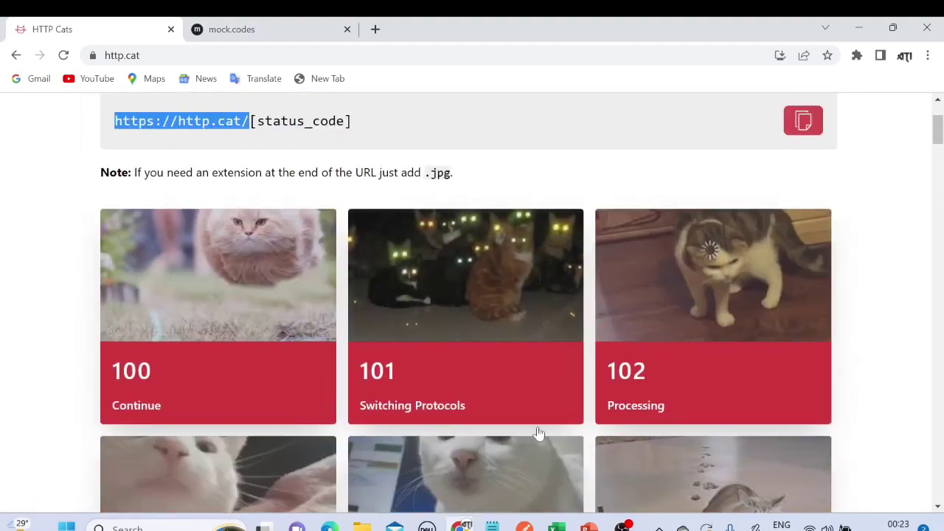
key("alt+Tab")
left_click_drag(611, 139, 379, 139)
key("ctrl+v")
key("alt+Tab")
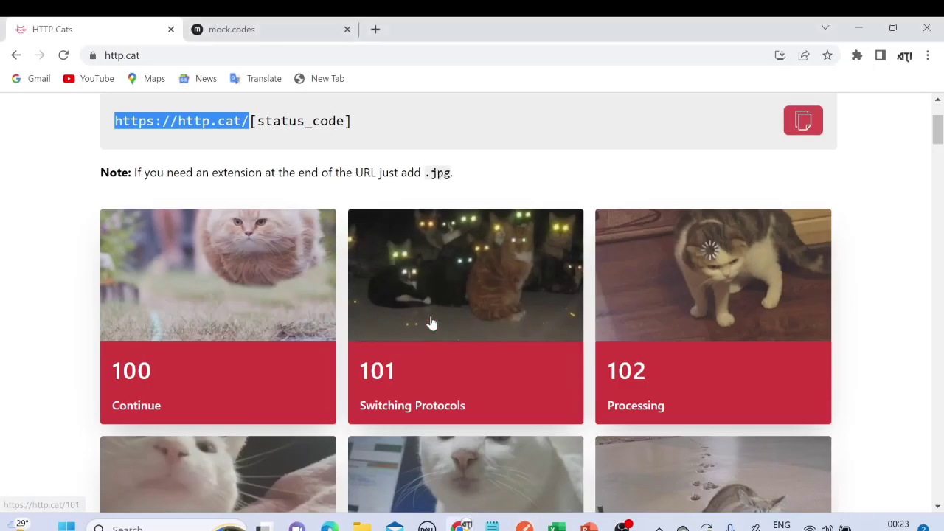
scroll(465, 308, "down", 2)
scroll(464, 308, "down", 3)
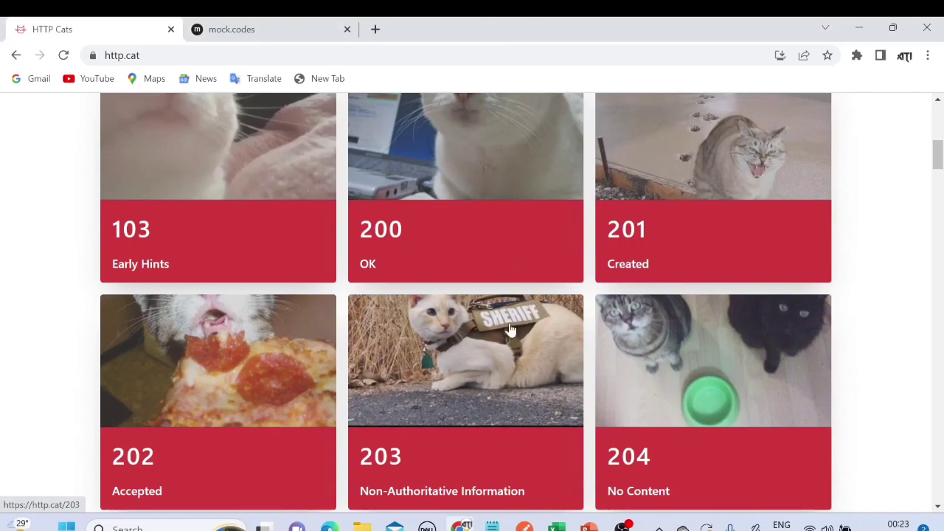
scroll(486, 348, "down", 2)
scroll(480, 351, "down", 2)
key("alt+Tab")
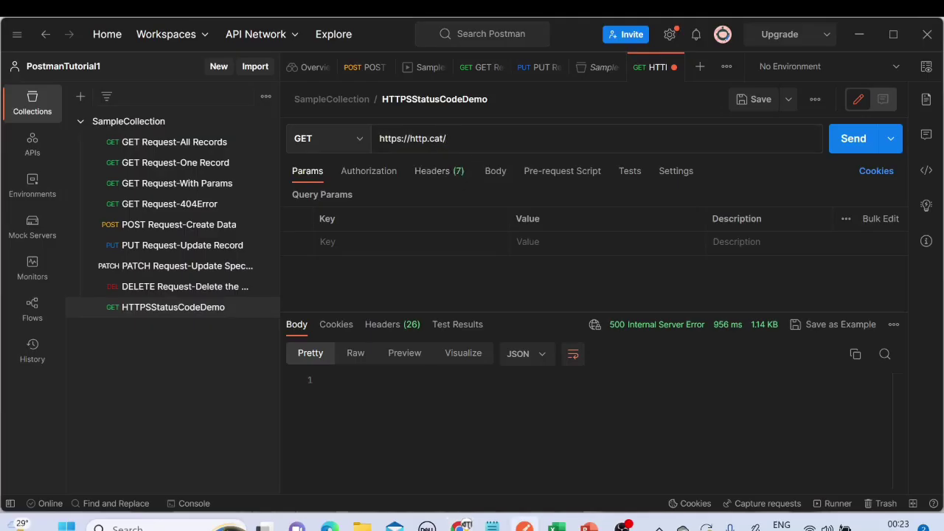
key("ctrl+a")
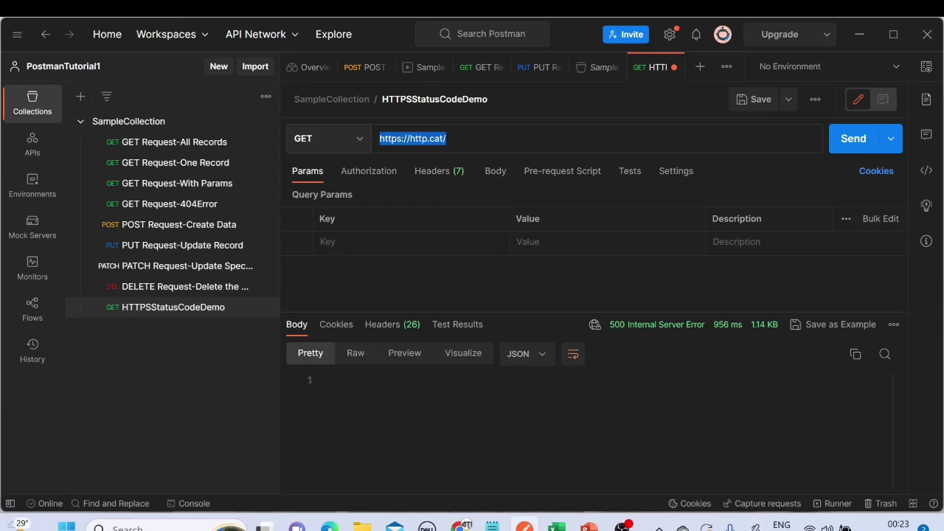
left_click(446, 139)
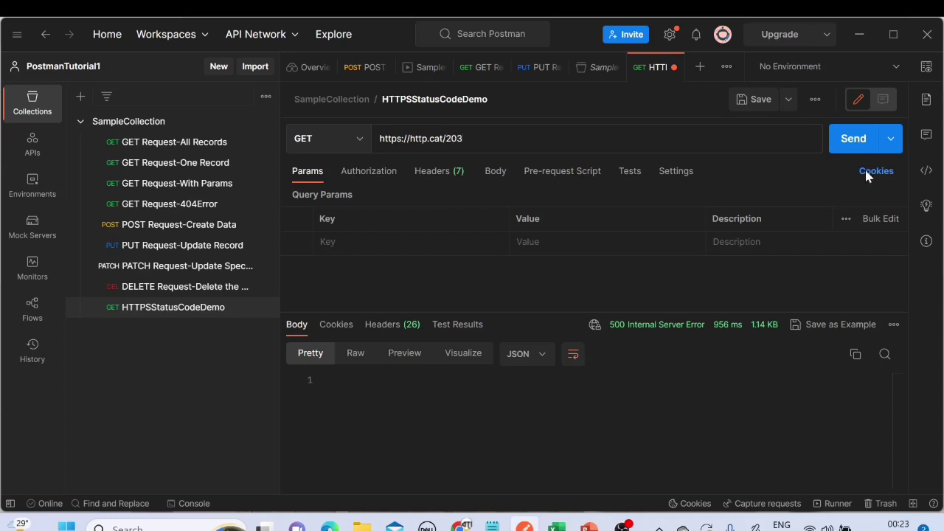
left_click(853, 141)
scroll(611, 391, "down", 5)
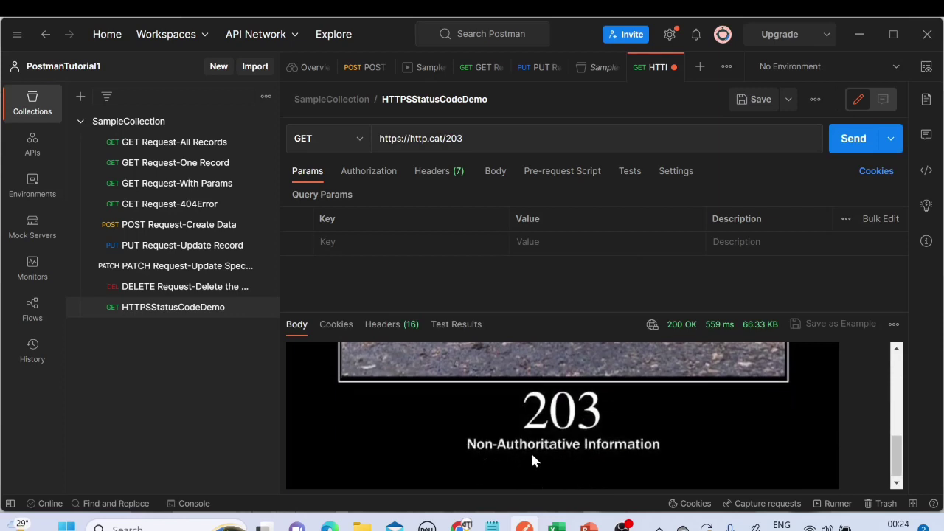
key("alt+Tab")
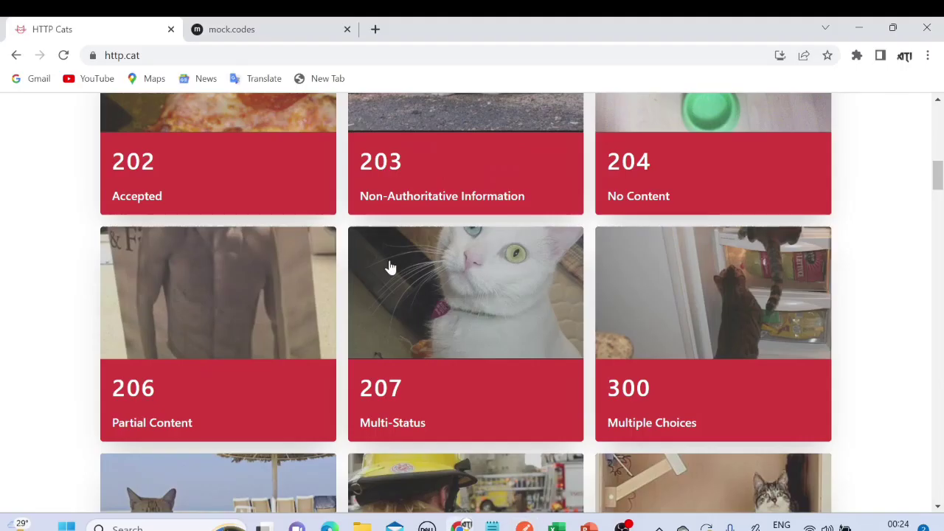
scroll(459, 320, "down", 4)
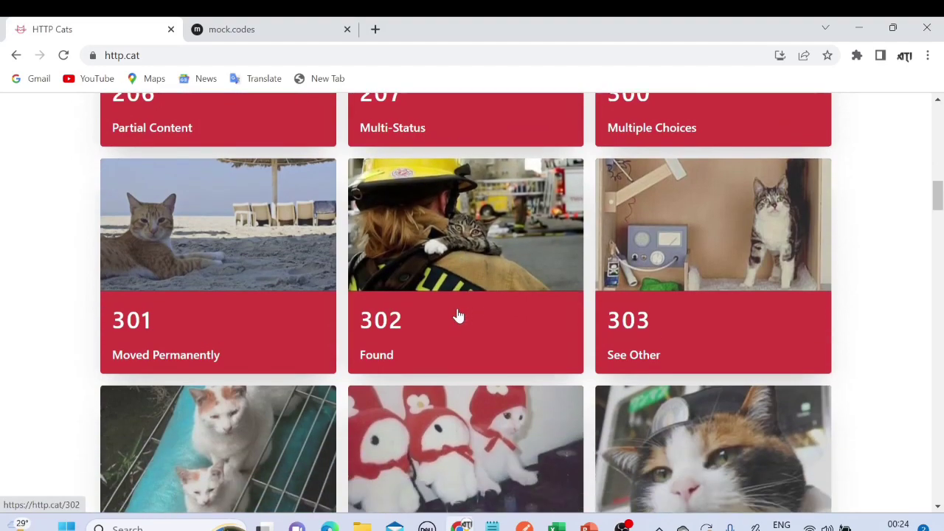
key("alt+Tab")
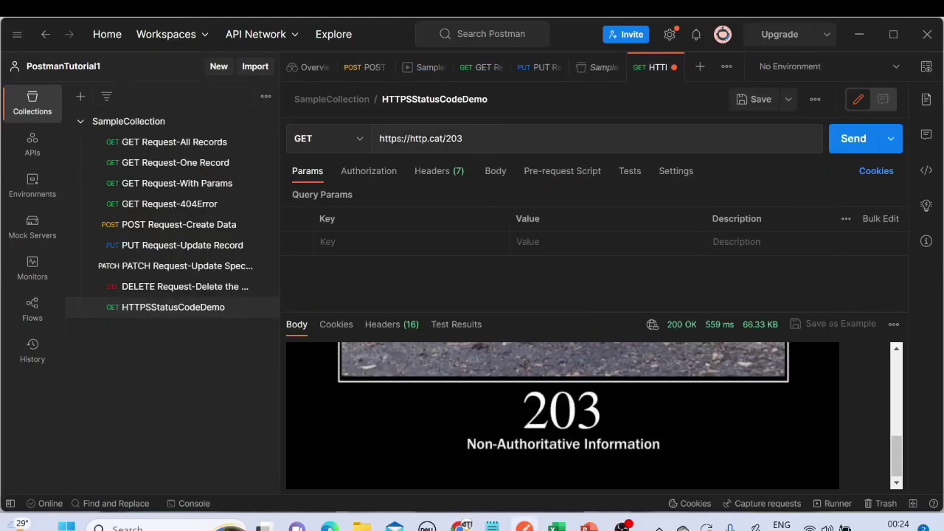
left_click(463, 138)
type("301")
key("ctrl+Return")
scroll(559, 406, "down", 3)
scroll(555, 402, "down", 2)
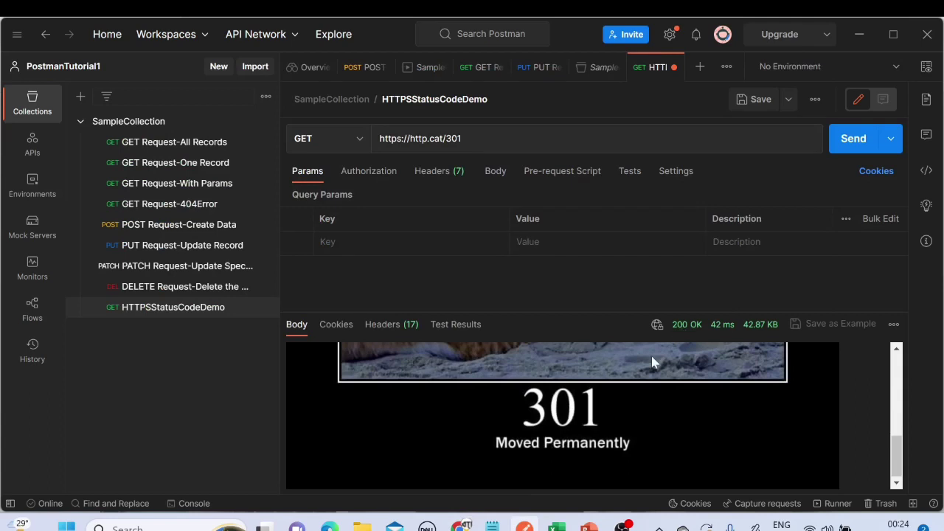
Check the response status description and returned image for the 301 request, comparing them with the http.cat cards in Chrome
mouse_move(677, 334)
scroll(572, 405, "up", 2)
scroll(514, 383, "down", 2)
key("alt+Tab")
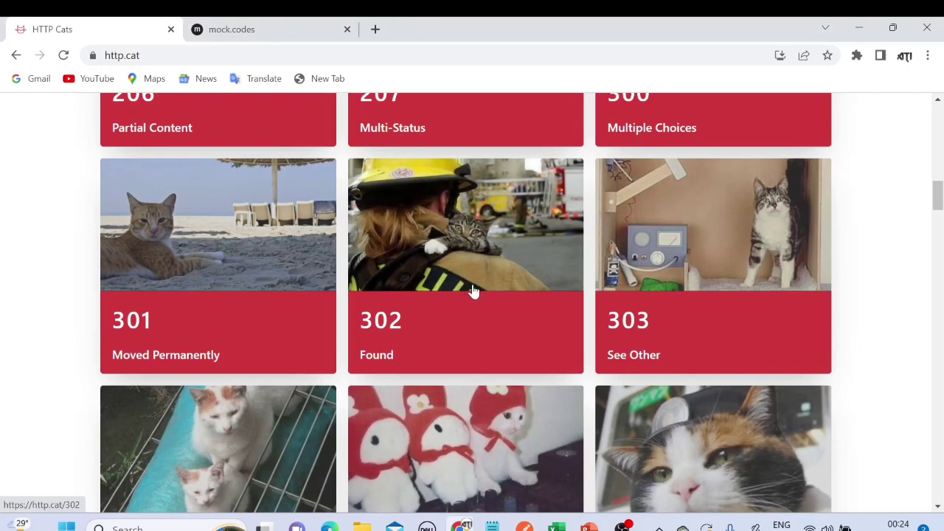
key("alt+Tab")
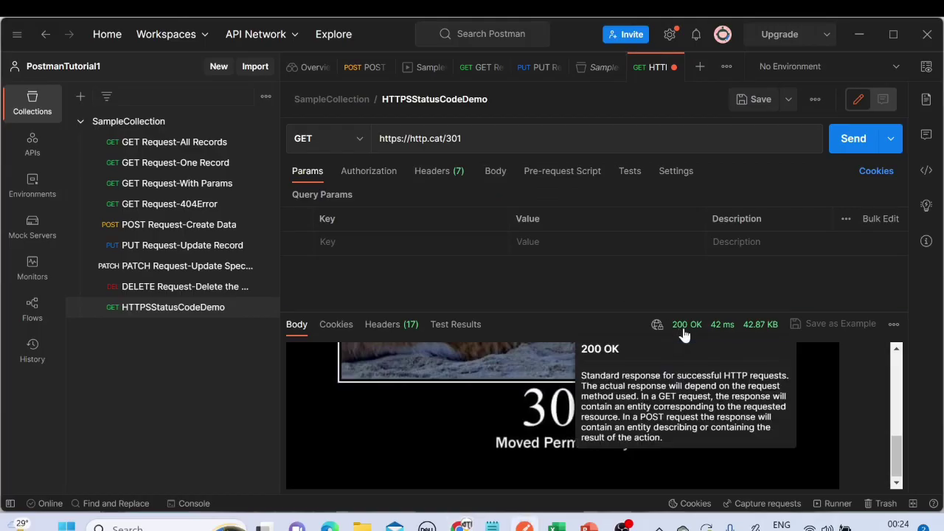
key("alt+Tab")
key("alt+Tab")
scroll(569, 420, "up", 10)
scroll(568, 420, "down", 10)
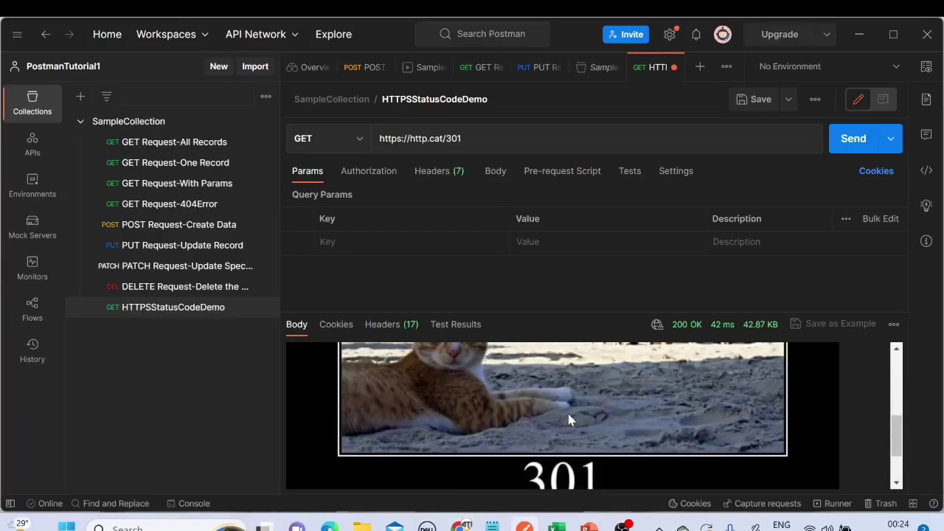
Return to Chrome, switch to the mock.codes site and look through its 2xx Success and 3xx Redirection codes
key("alt+Tab")
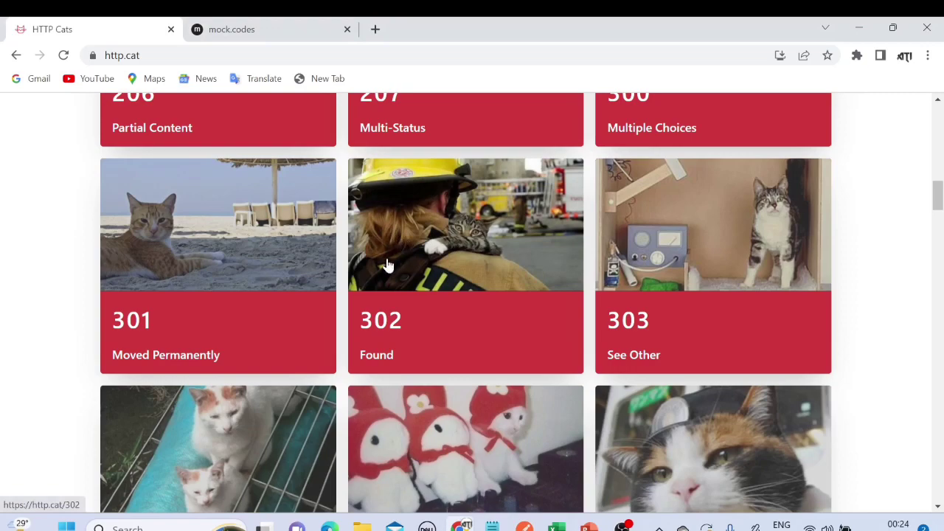
scroll(486, 253, "down", 2)
scroll(507, 255, "up", 3)
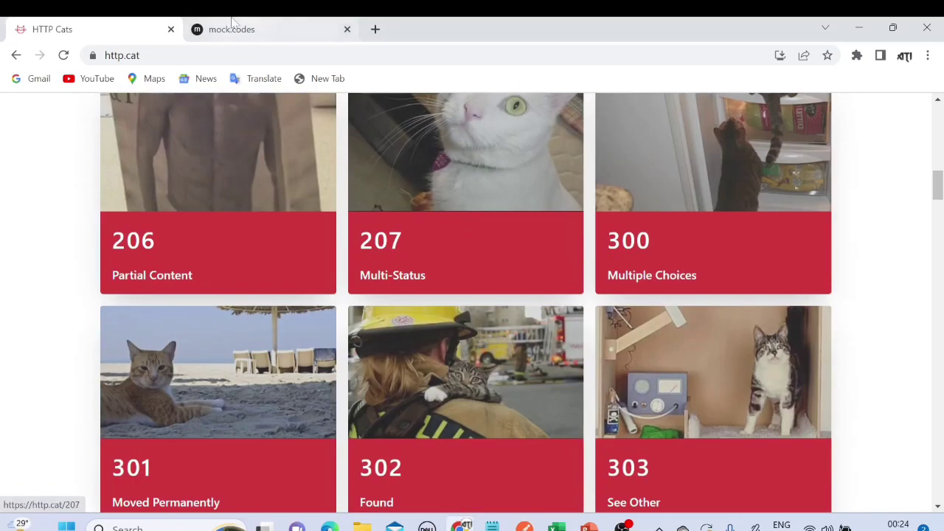
left_click(232, 28)
left_click(148, 55)
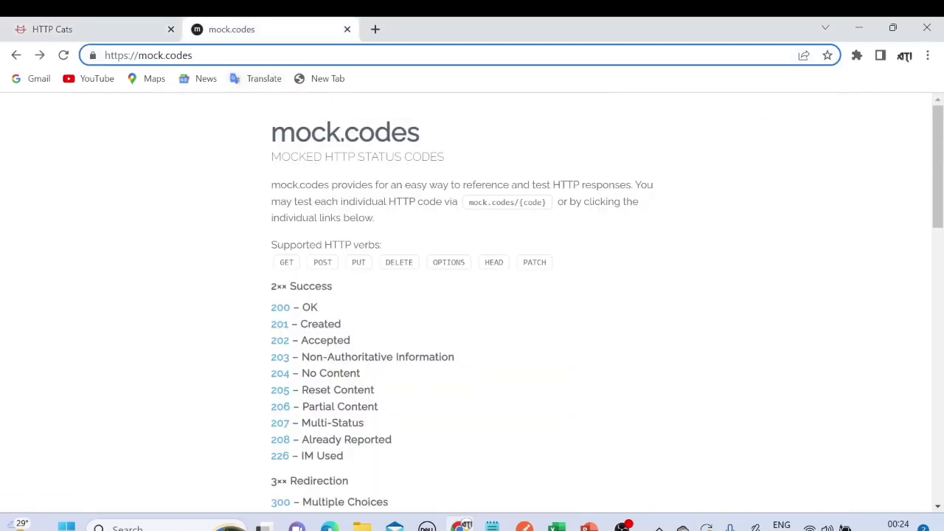
scroll(383, 237, "down", 1)
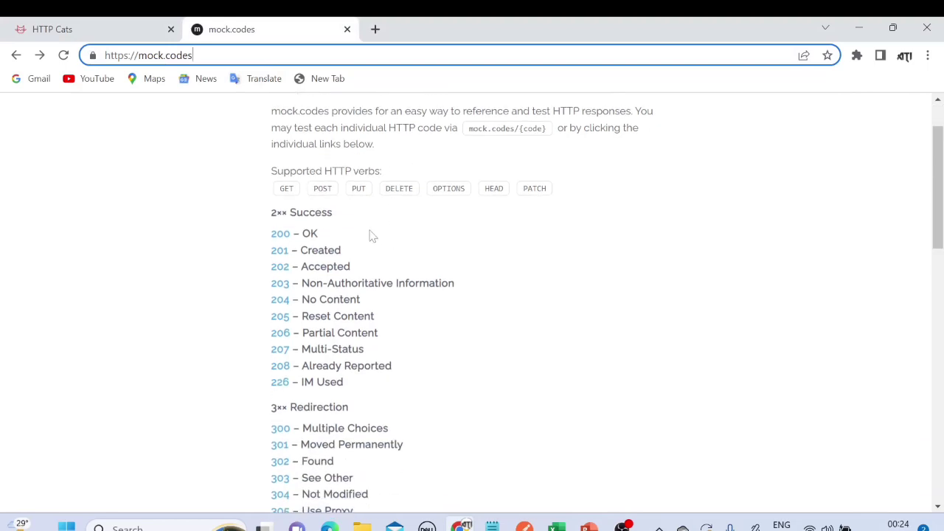
scroll(356, 237, "down", 1)
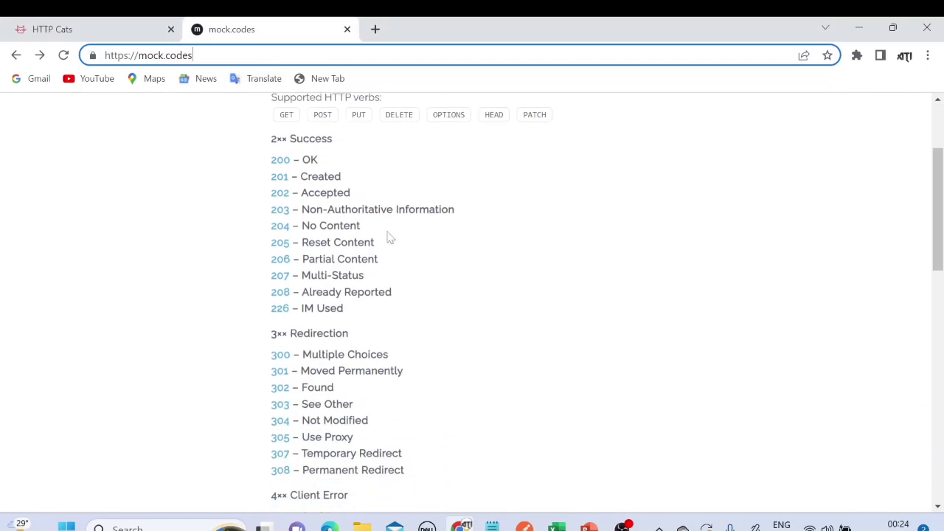
left_click_drag(270, 160, 374, 333)
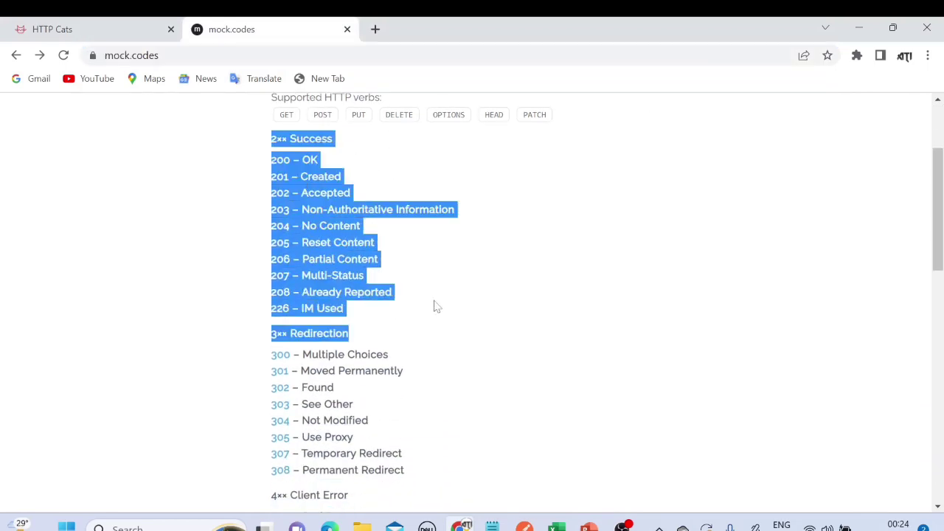
scroll(435, 304, "down", 3)
scroll(441, 302, "up", 4)
left_click(463, 255)
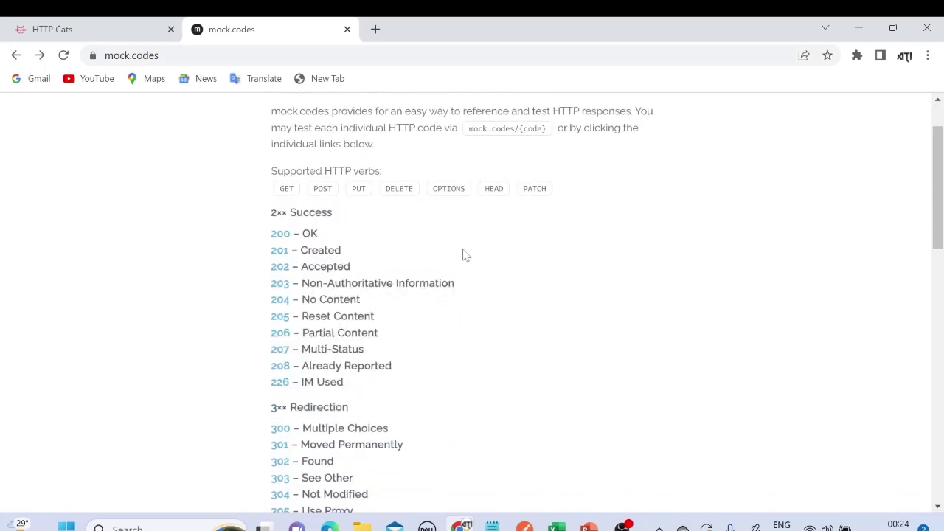
scroll(340, 302, "down", 1)
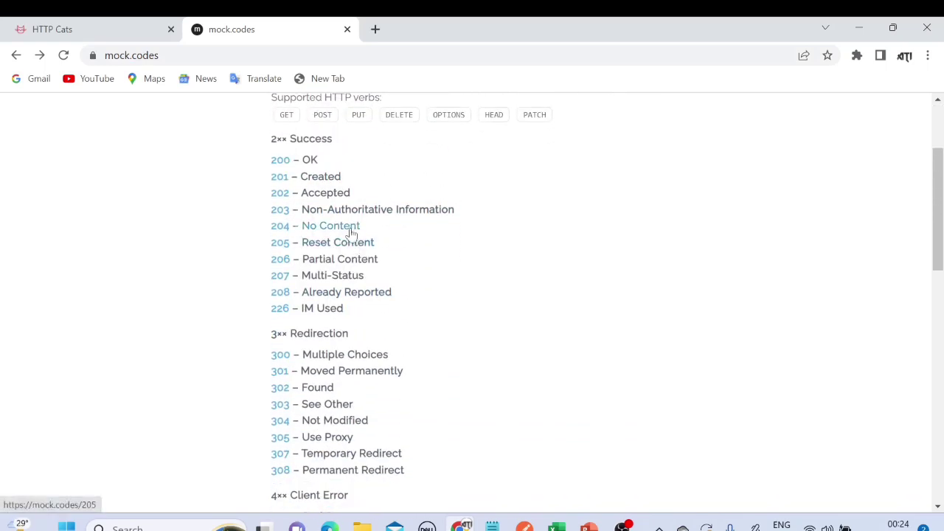
Open the 204 – No Content link of mock.codes in a new tab and copy its address
right_click(287, 230)
left_click(336, 239)
left_click(415, 38)
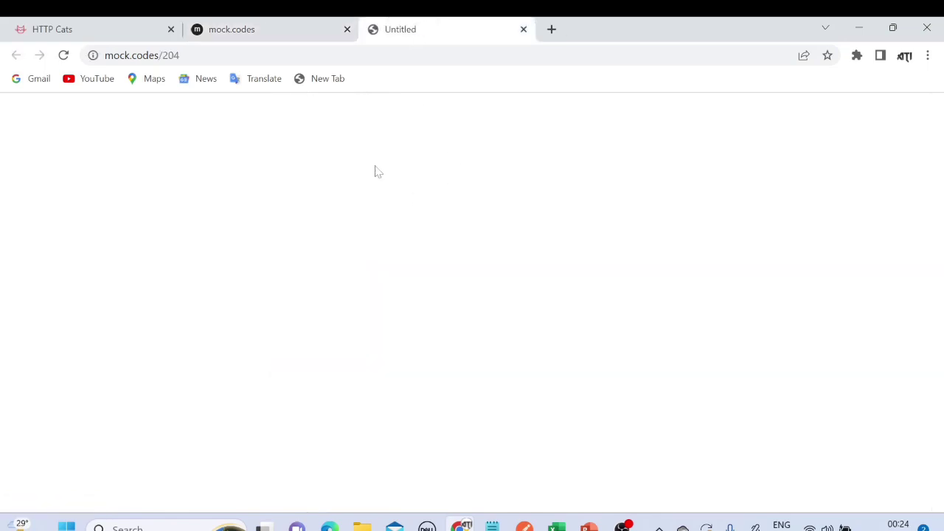
left_click(243, 56)
key("ctrl+c")
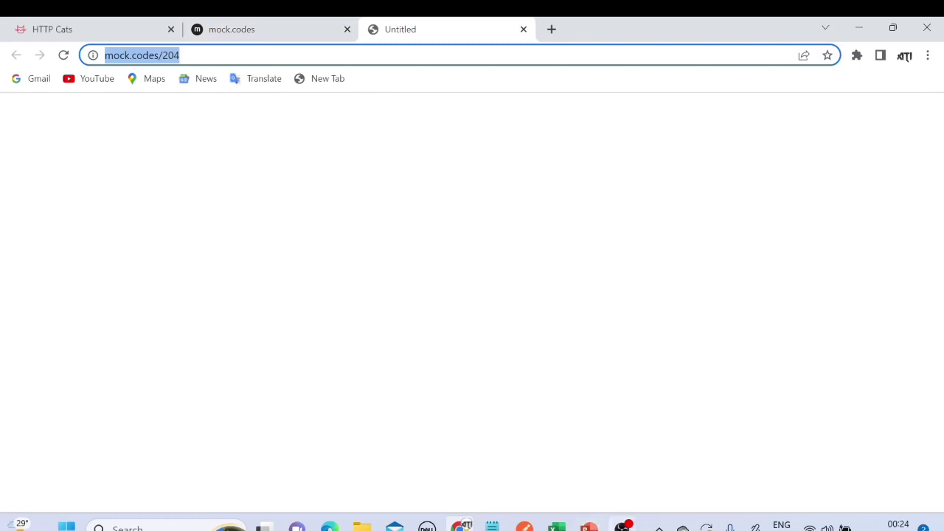
left_click(623, 525)
left_click(589, 525)
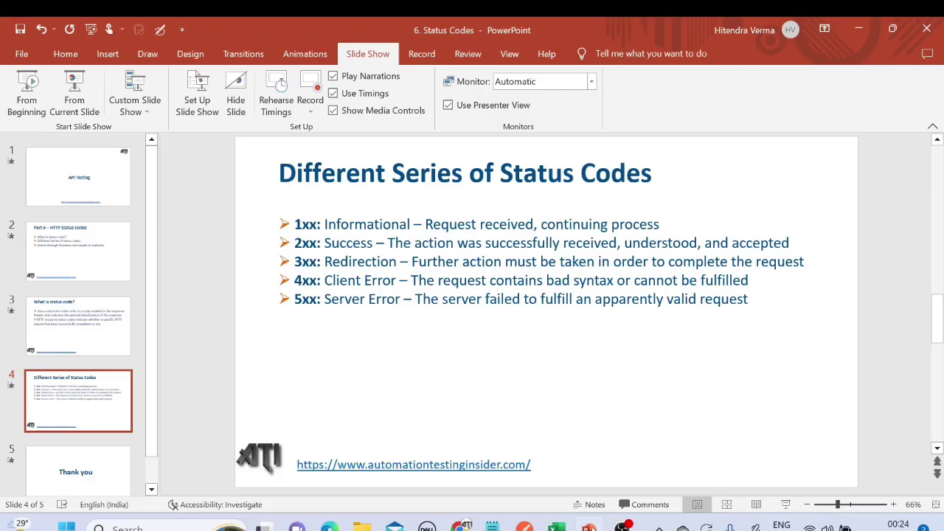
mouse_move(588, 525)
left_click(523, 525)
left_click(442, 139)
key("ctrl+a")
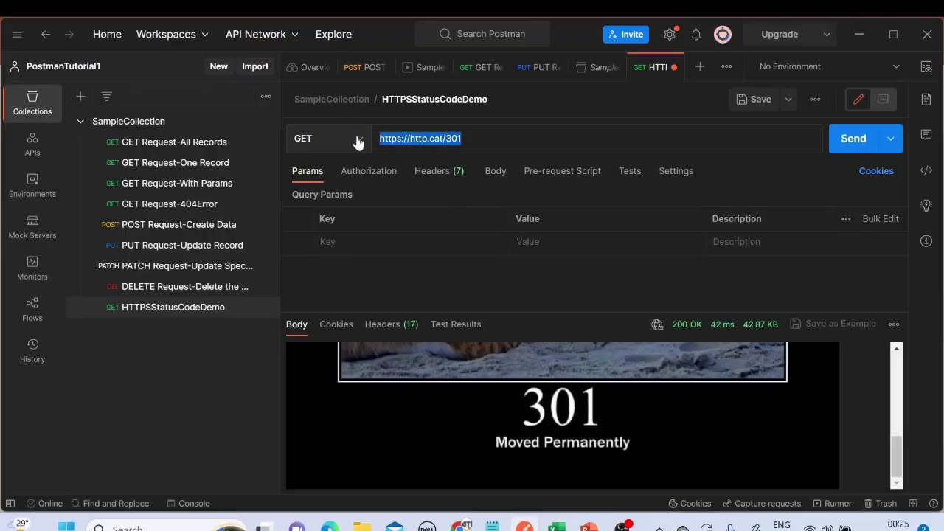
key("ctrl+v")
left_click(848, 140)
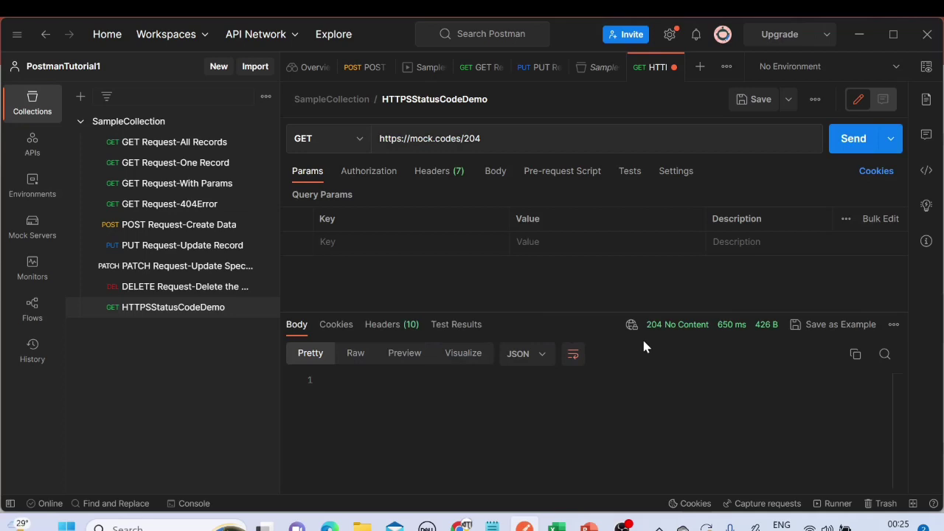
Read the description of the response status returned for the mock.codes/204 request
left_click_drag(645, 324, 700, 326)
mouse_move(668, 337)
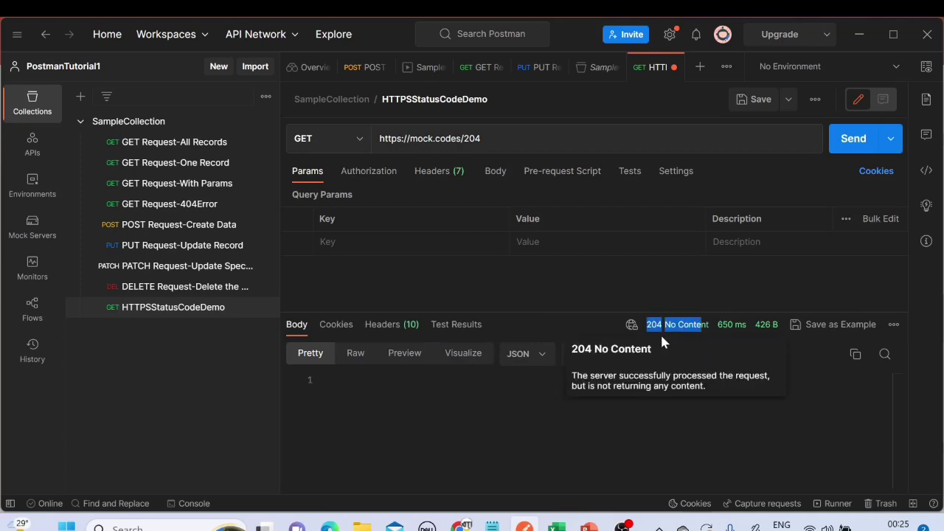
left_click(484, 242)
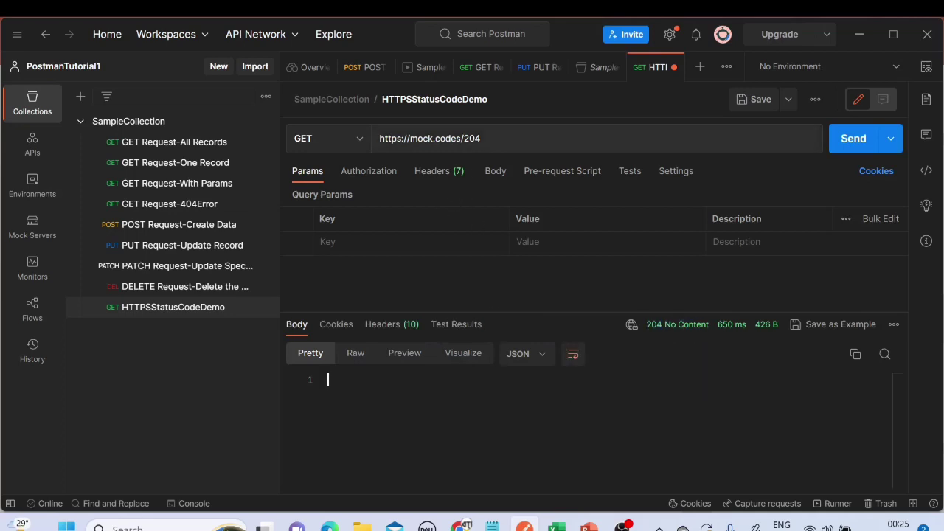
left_click(481, 139)
type("3")
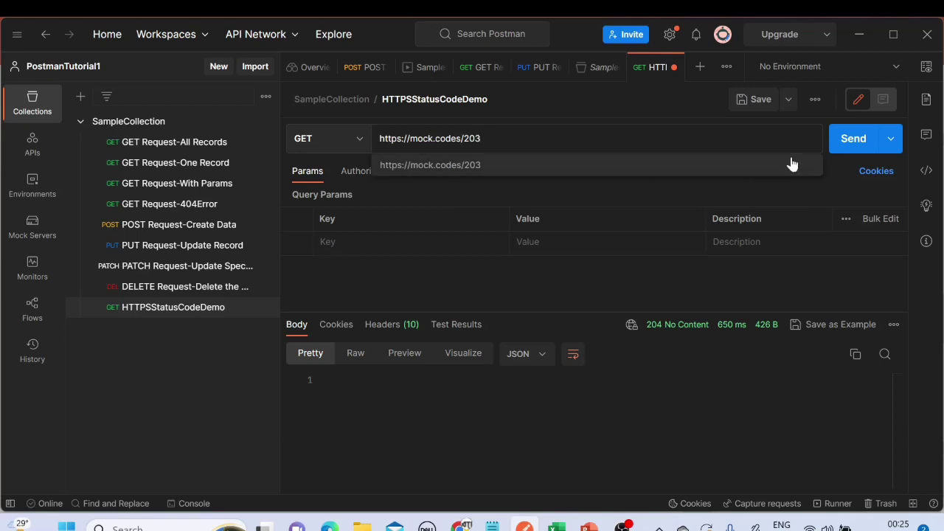
left_click(854, 144)
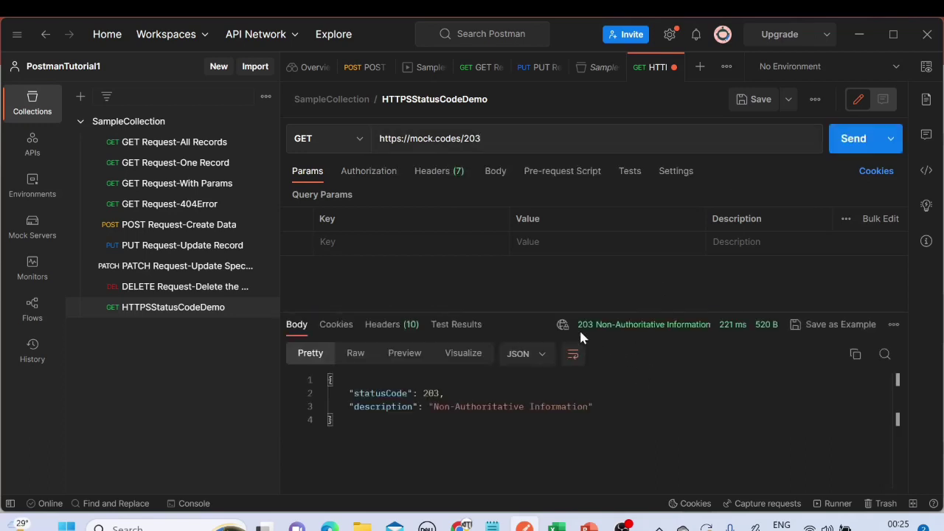
left_click(485, 142)
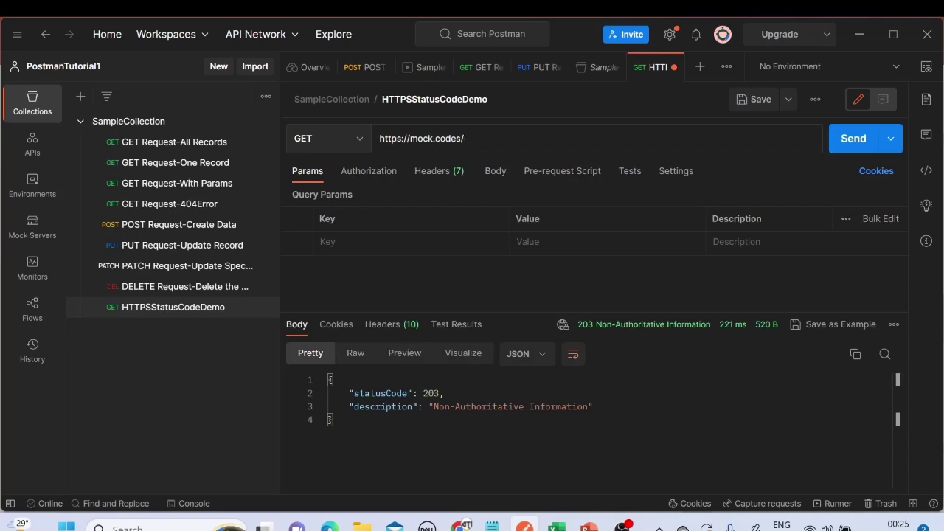
type("500")
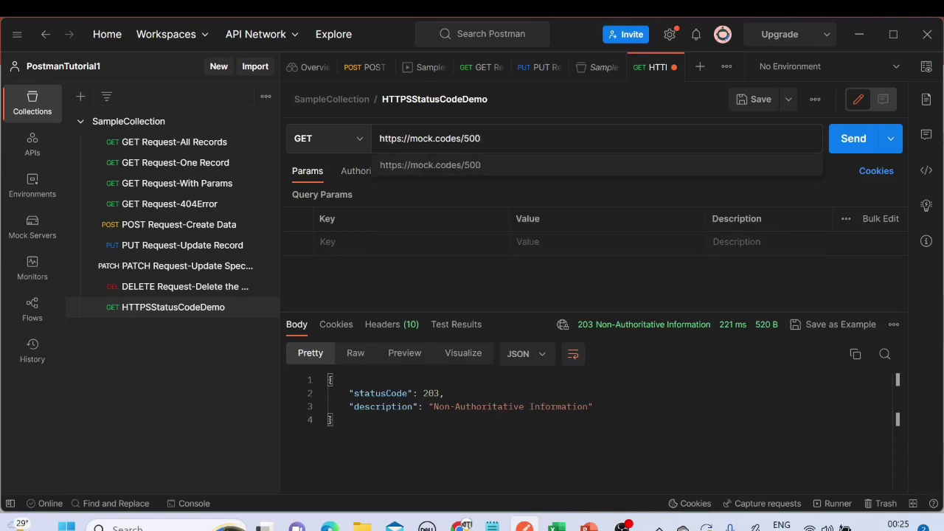
left_click(853, 138)
left_click_drag(616, 330, 704, 334)
left_click_drag(435, 406, 541, 406)
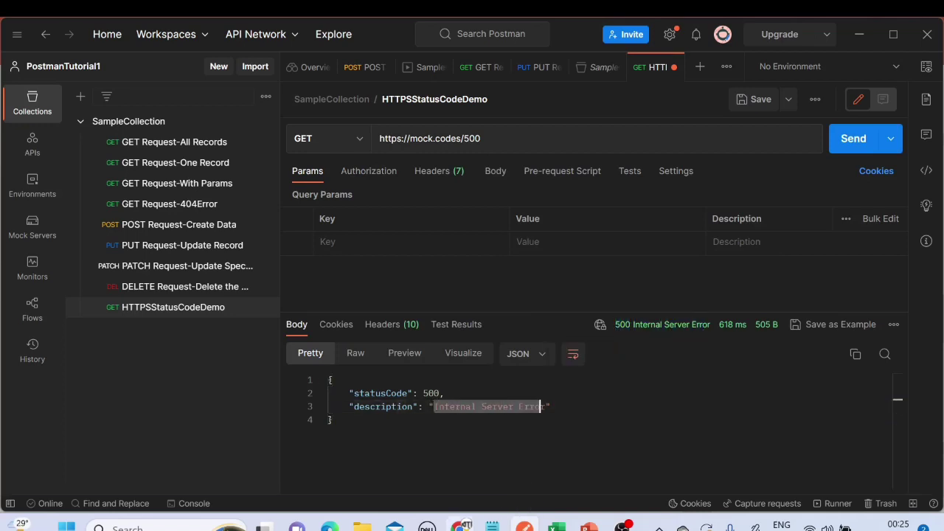
Switch to Chrome and look through the mock.codes list of status codes from 2×× Success to 5×× Server Error
left_click(460, 525)
left_click(290, 27)
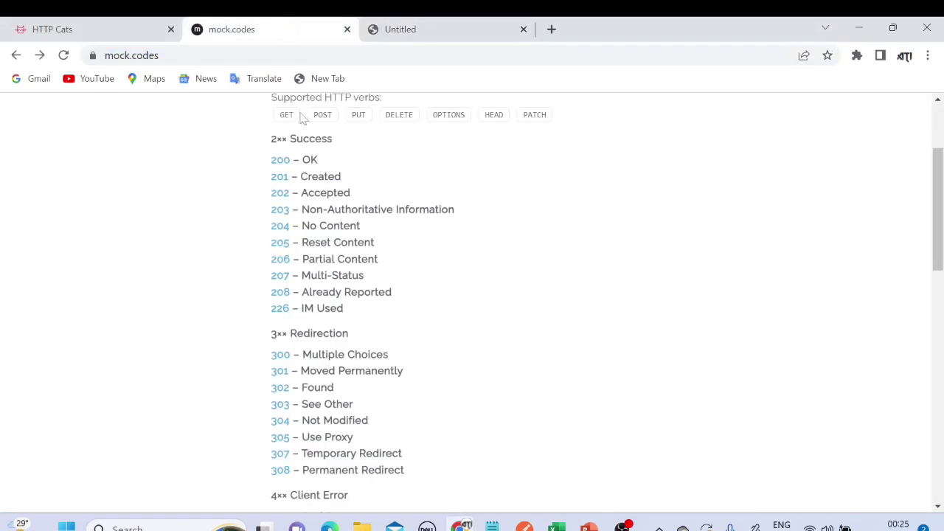
scroll(219, 218, "down", 3)
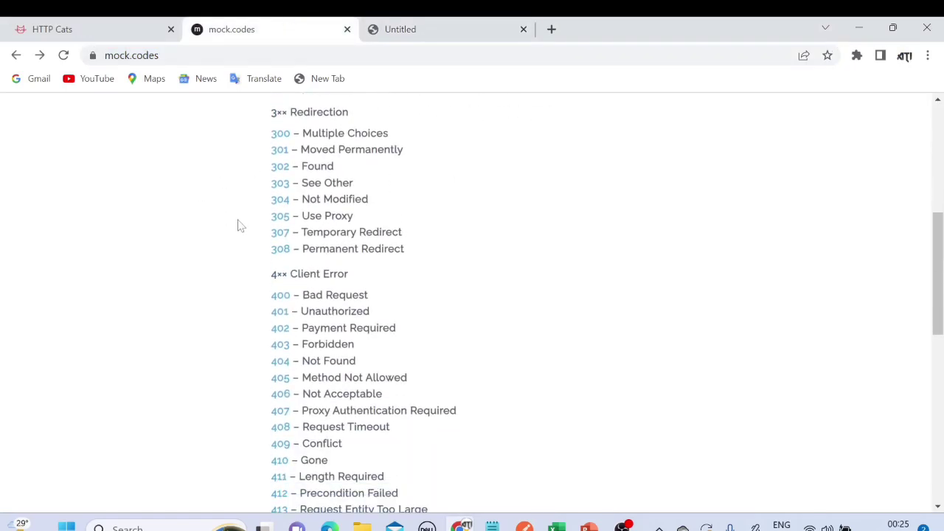
scroll(240, 221, "down", 6)
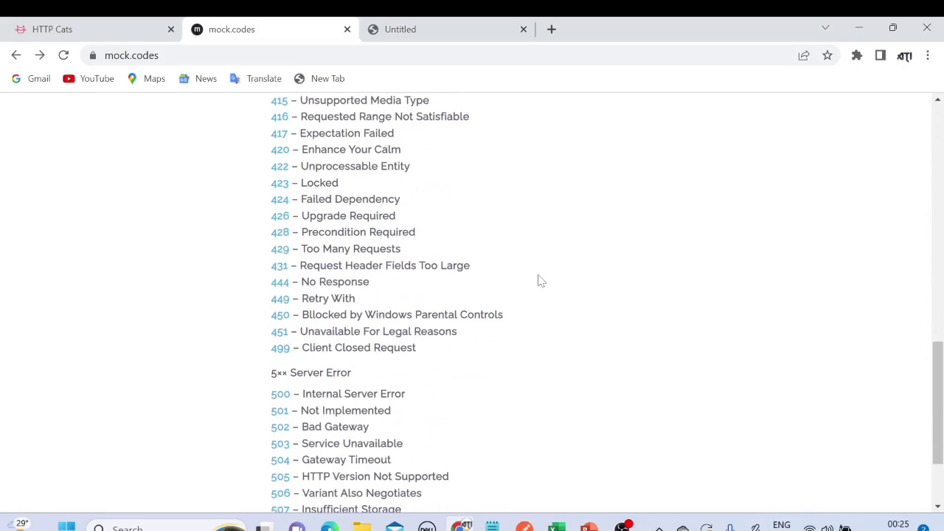
Show the web addresses of the two status code reference sites, http.cat and mock.codes
left_click(99, 22)
left_click(221, 29)
left_click(148, 55)
left_click(120, 29)
key("ctrl+l")
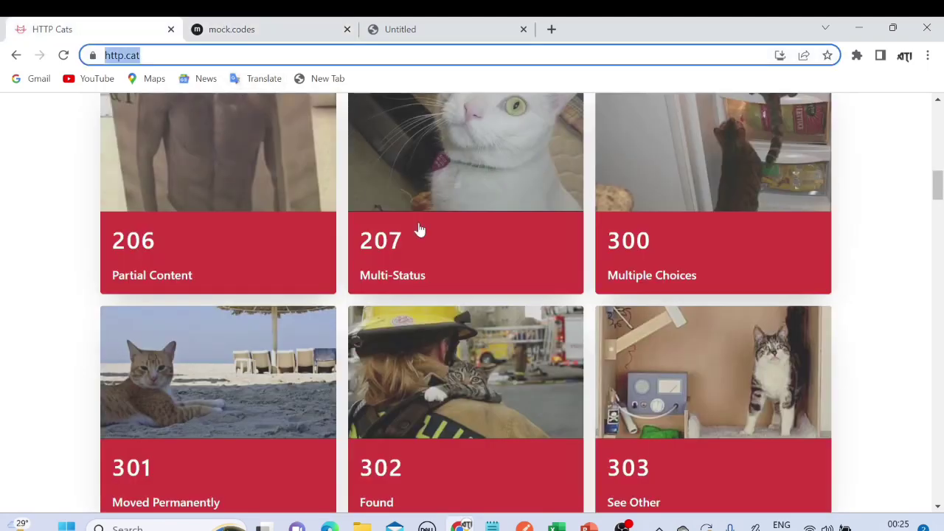
left_click(226, 37)
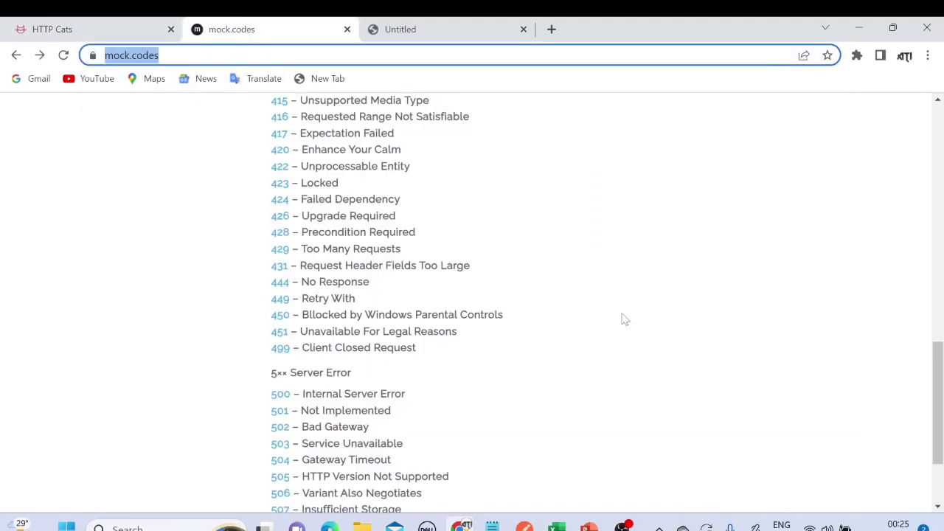